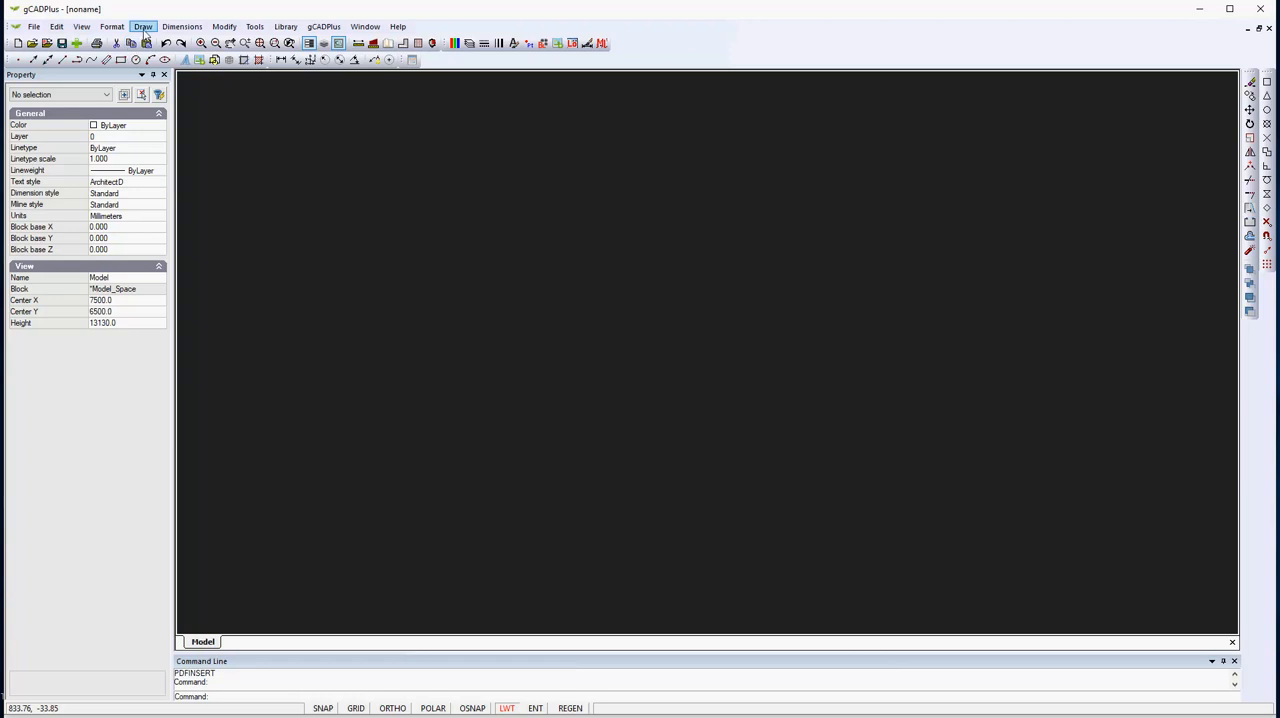
# - Try to insert the PDF file Pearce - Site Plan.pdf into the empty drawing
pyautogui.click(254, 26)
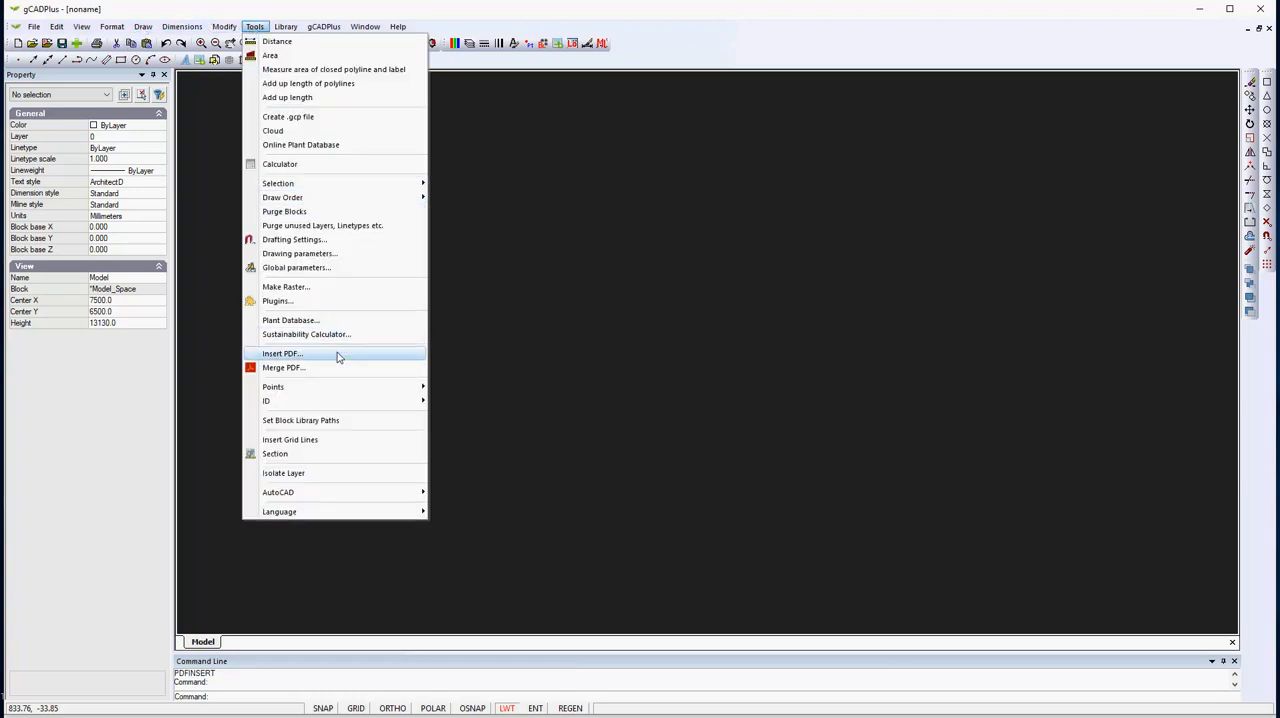
pyautogui.click(284, 354)
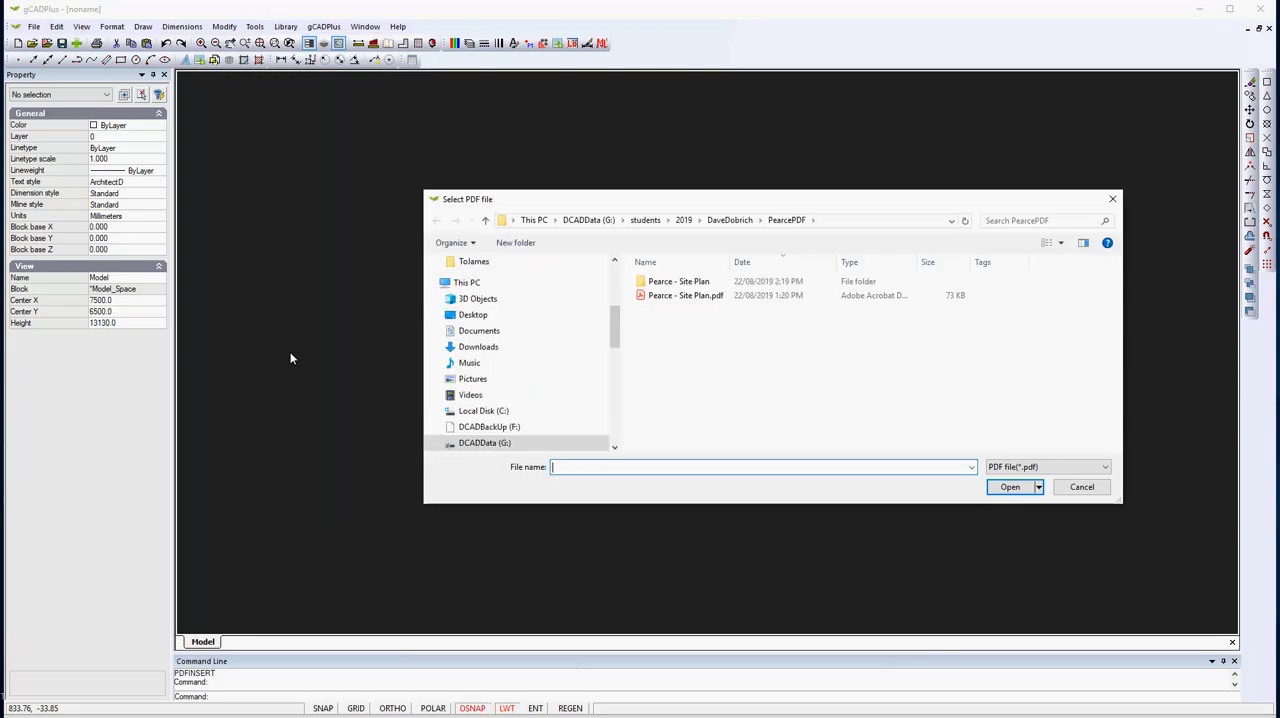
pyautogui.click(642, 299)
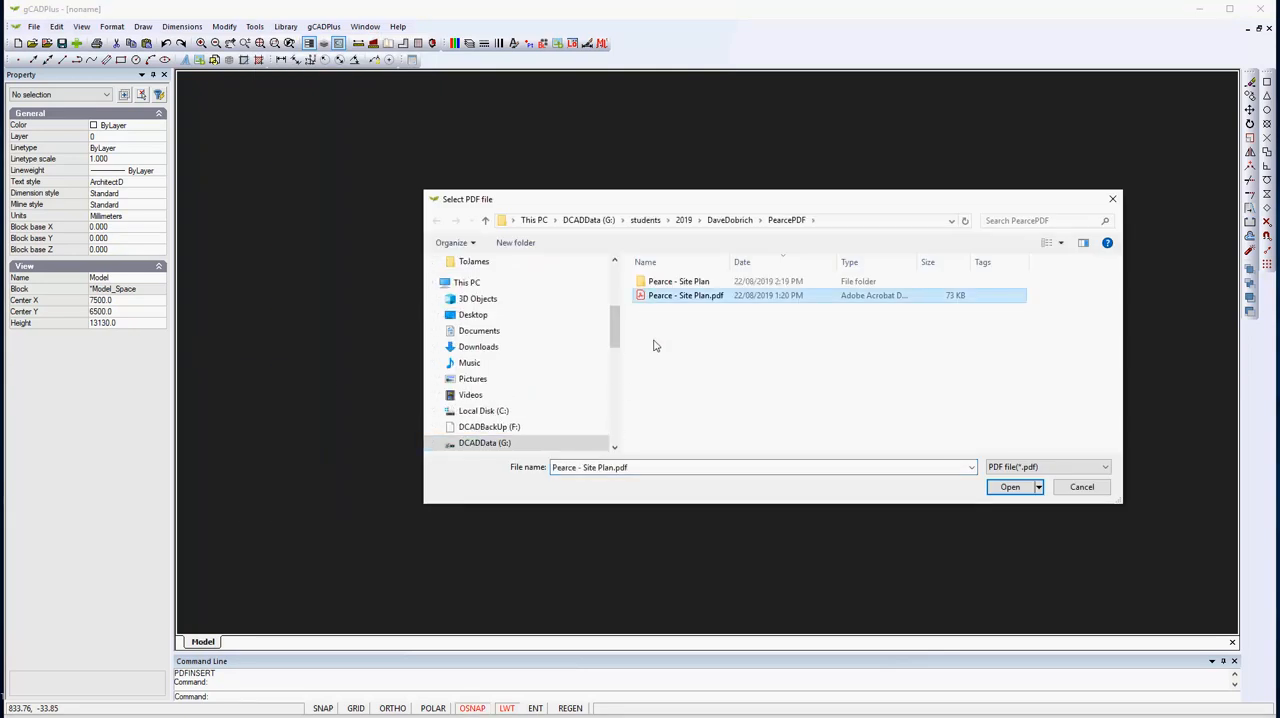
pyautogui.click(1010, 487)
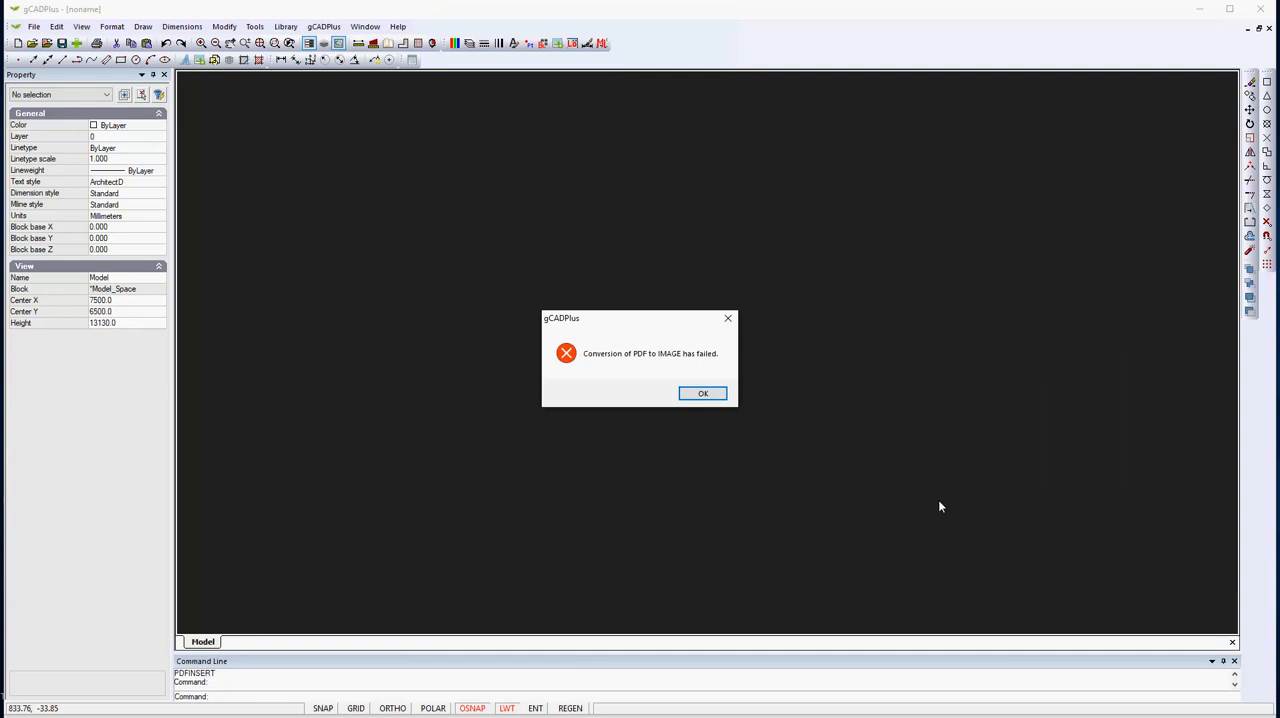
pyautogui.click(728, 318)
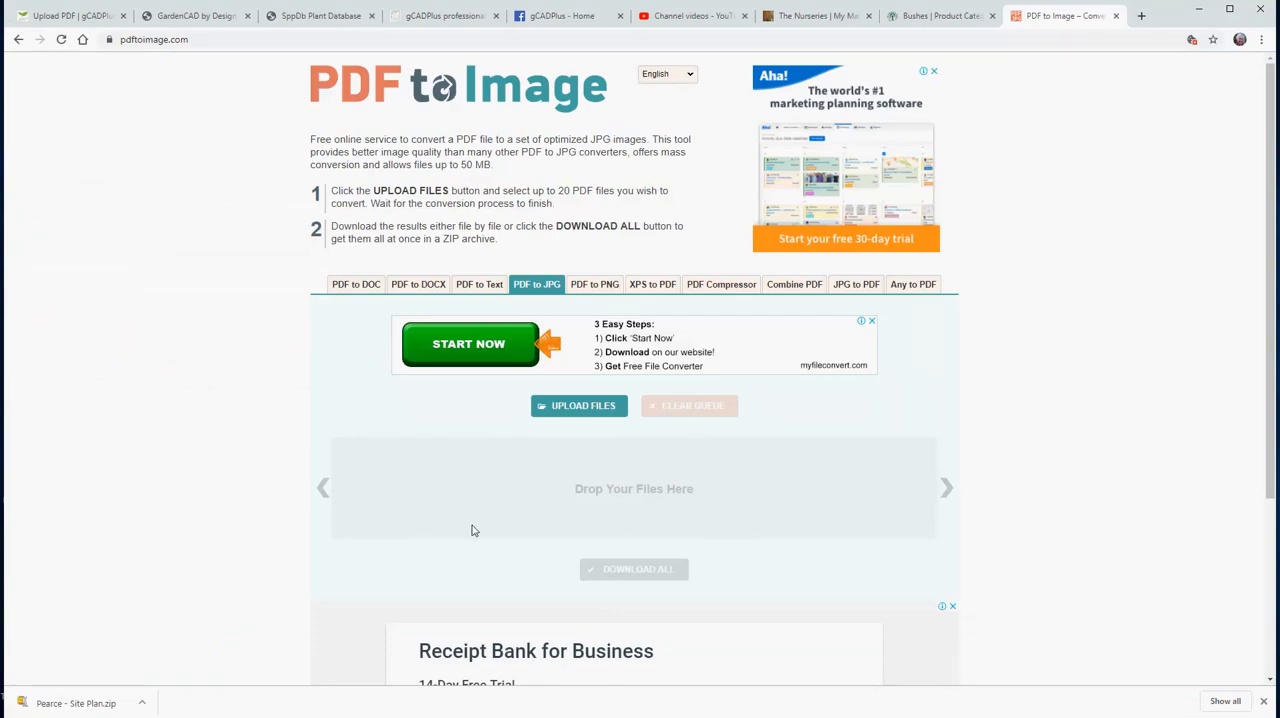
# - In the browser's PDF to Image converter, convert Pearce - Site Plan.pdf to JPG and save the result as Pearce - Site Plan (1).zip
pyautogui.click(568, 408)
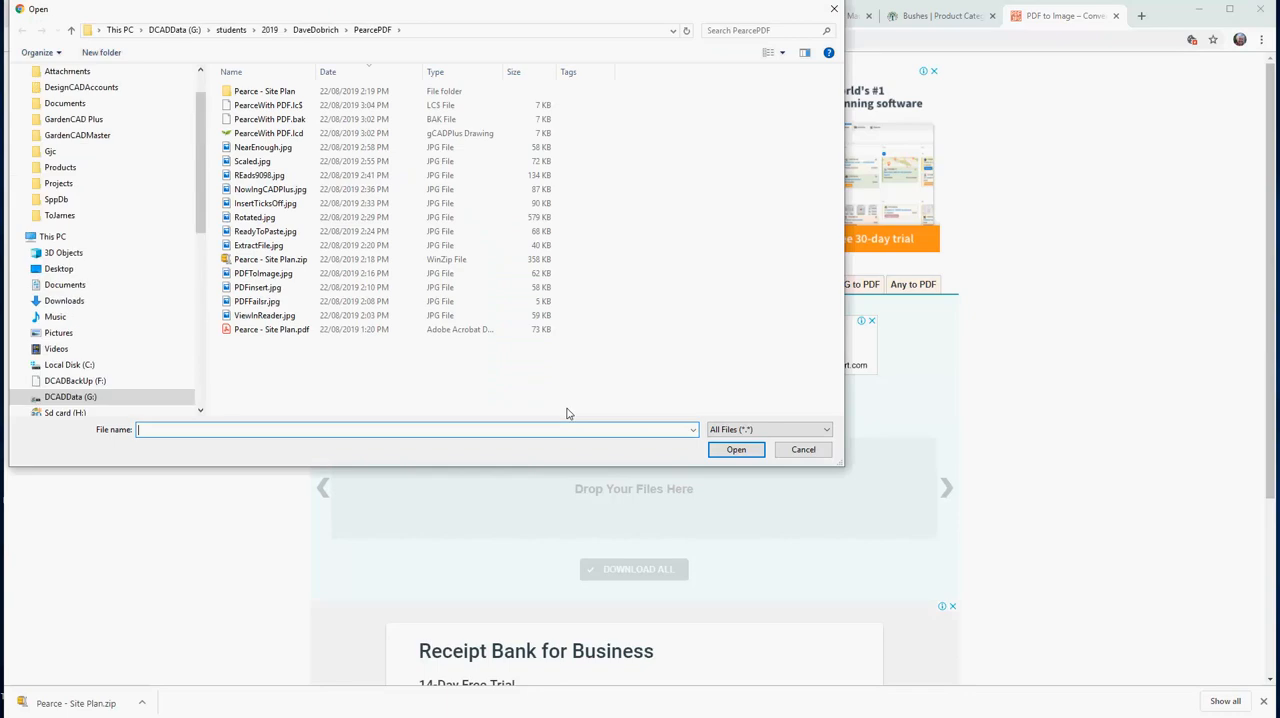
pyautogui.click(271, 330)
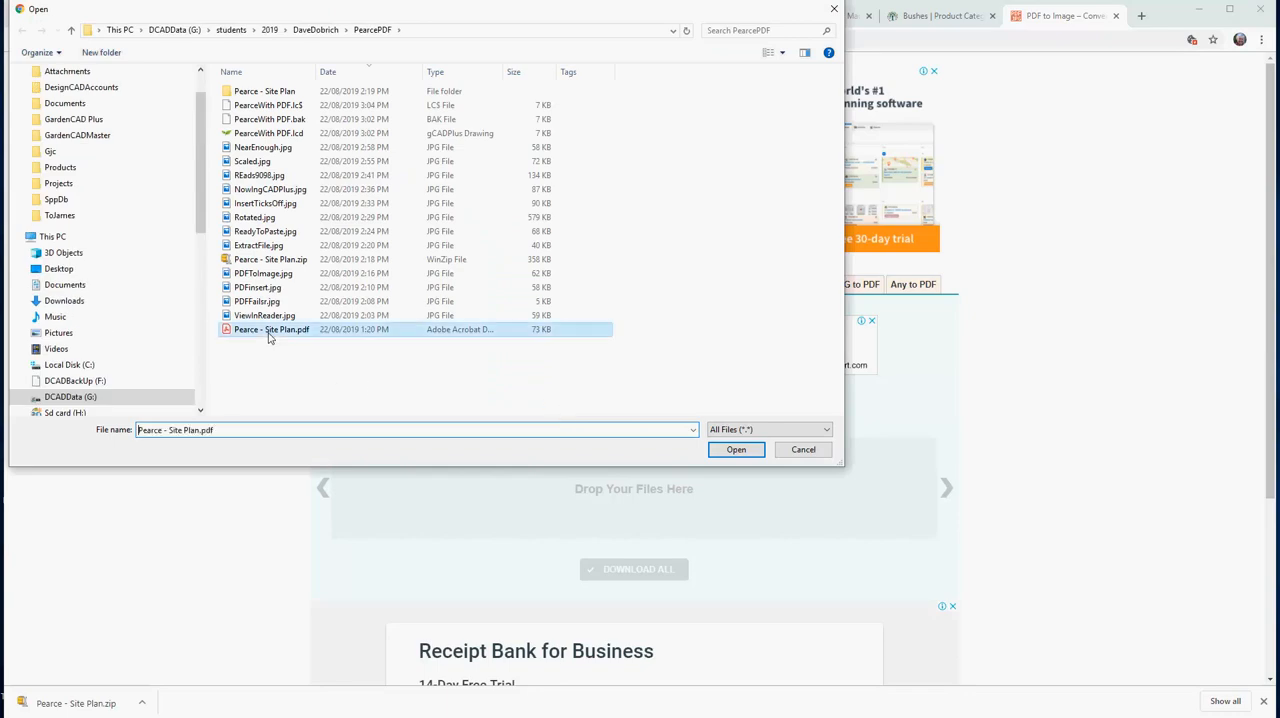
pyautogui.click(736, 449)
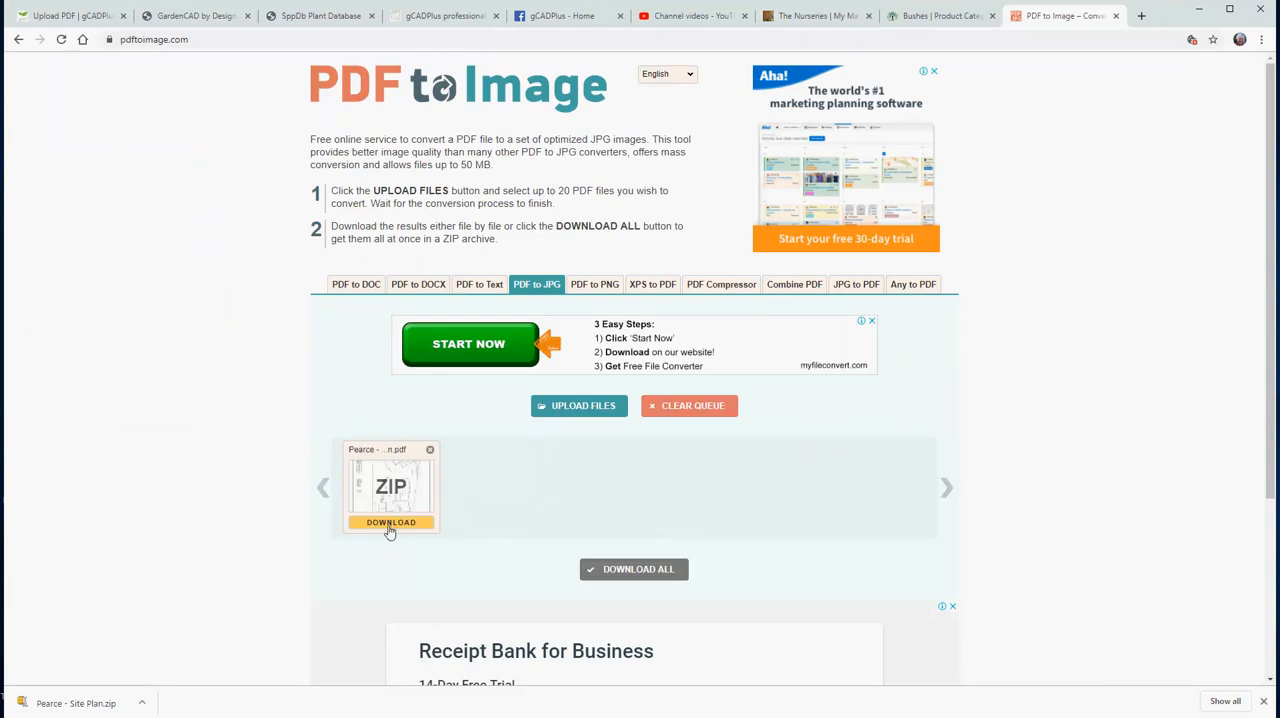
pyautogui.click(389, 522)
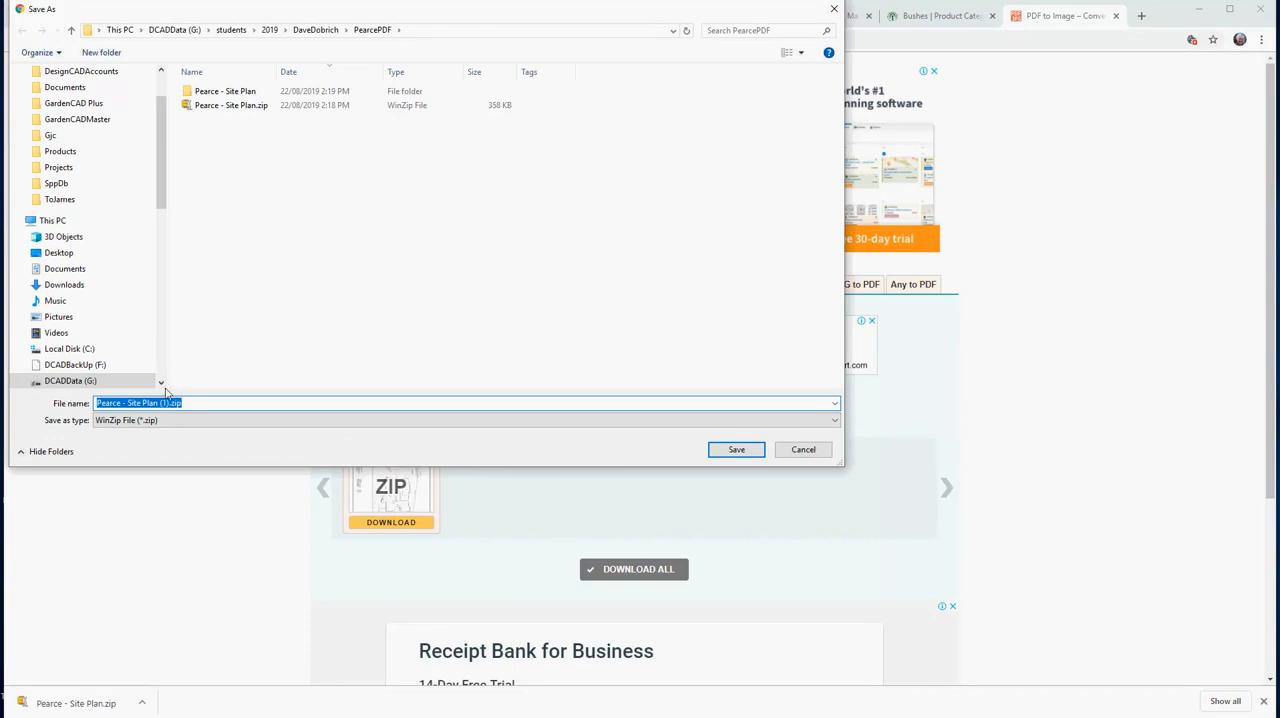
pyautogui.click(737, 451)
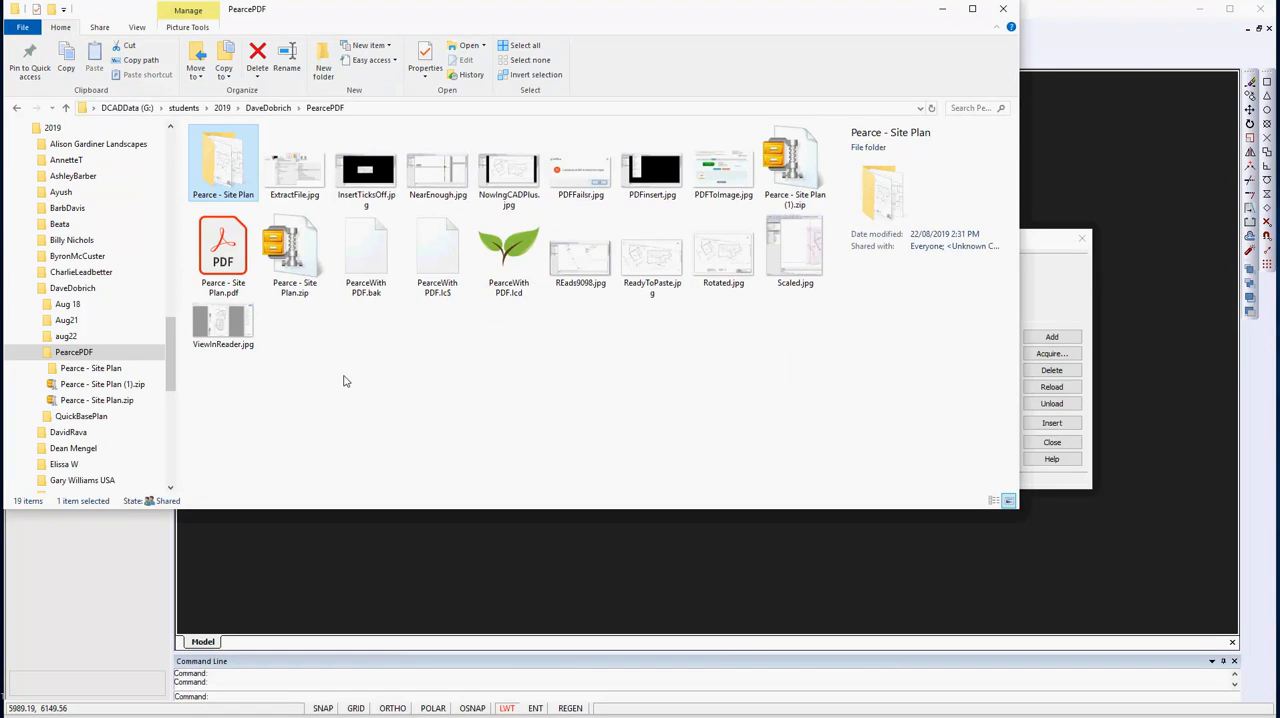
# - In File Explorer, extract Pearce - Site Plan.zip with 7-Zip into the Pearce - Site Plan folder, replacing all existing files
pyautogui.rightClick(283, 255)
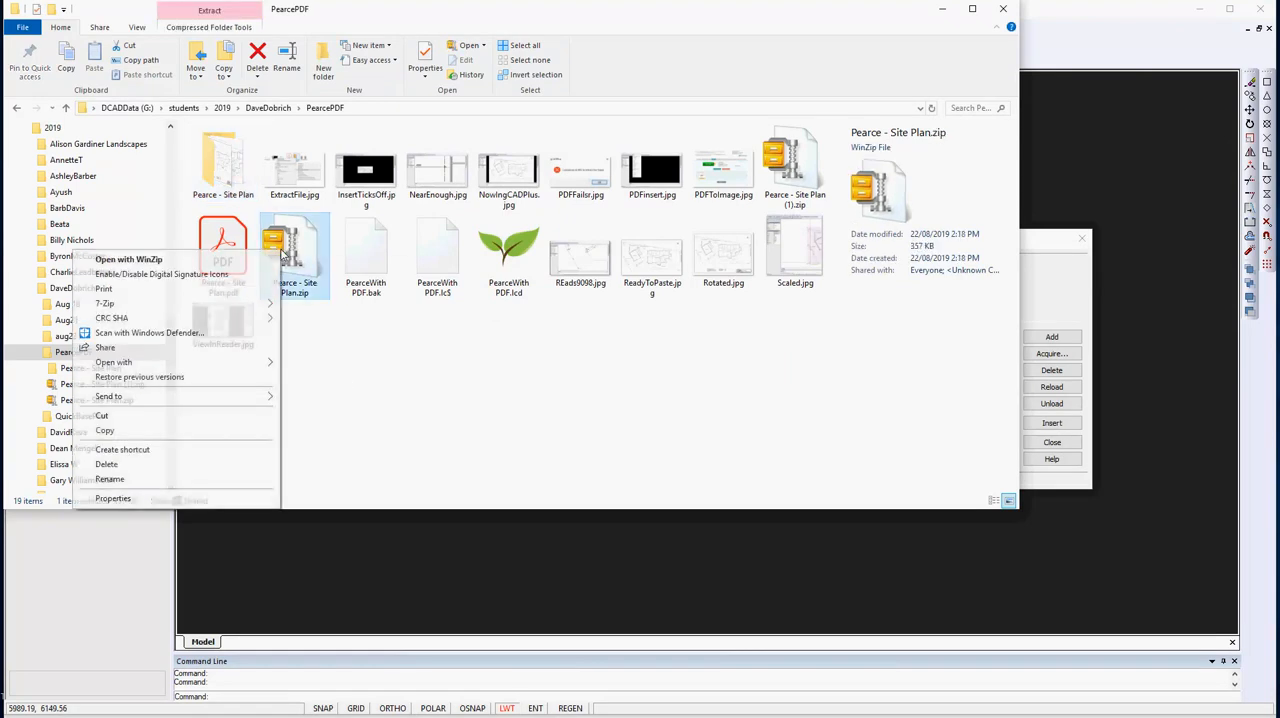
pyautogui.moveTo(250, 306)
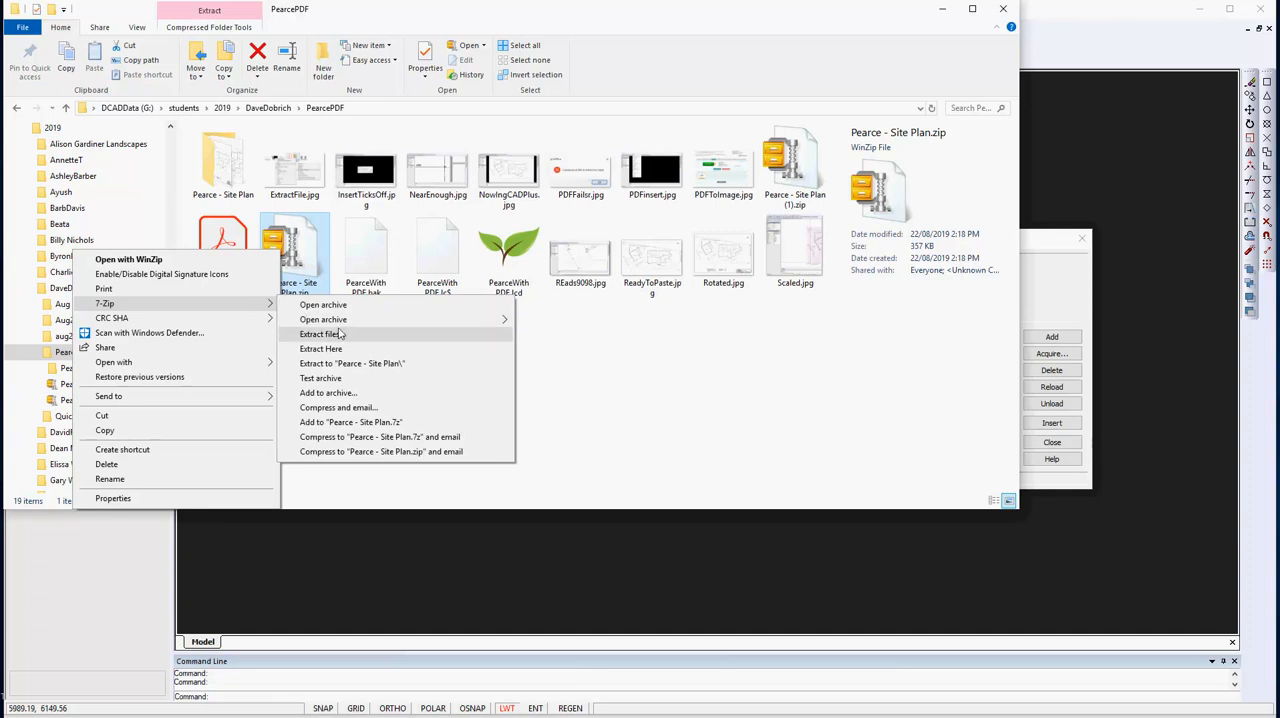
pyautogui.click(345, 366)
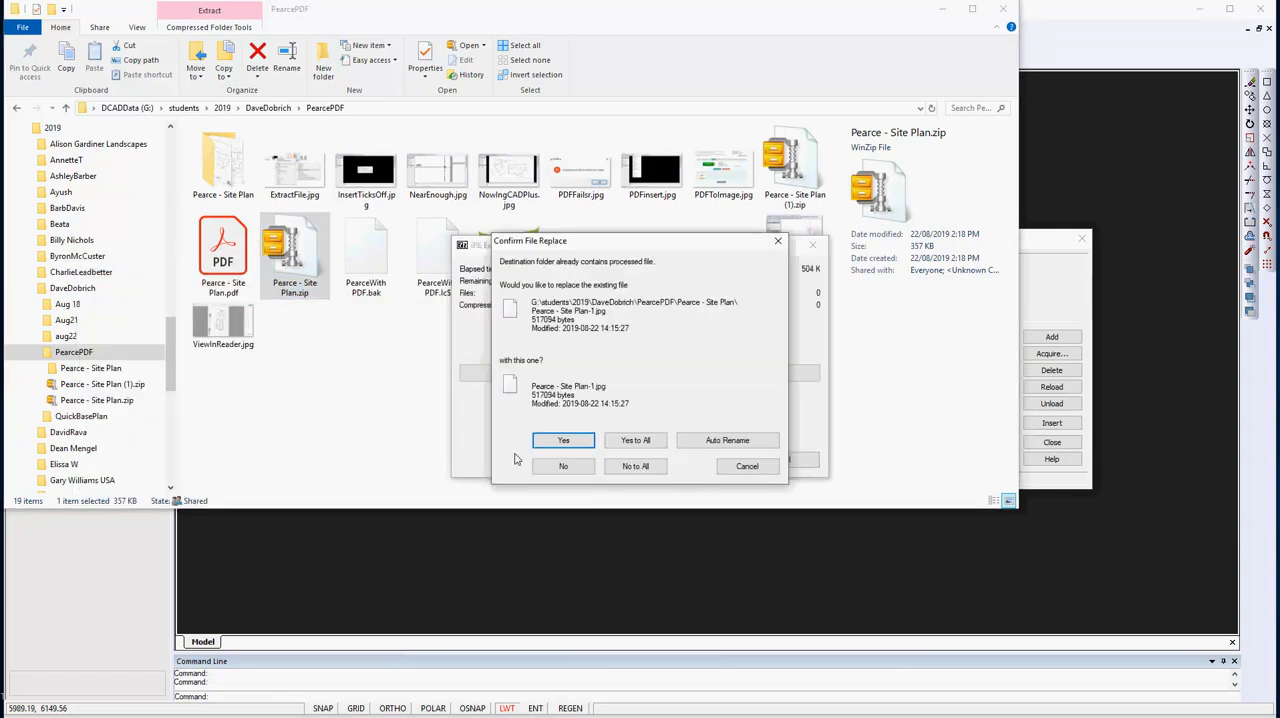
pyautogui.click(632, 441)
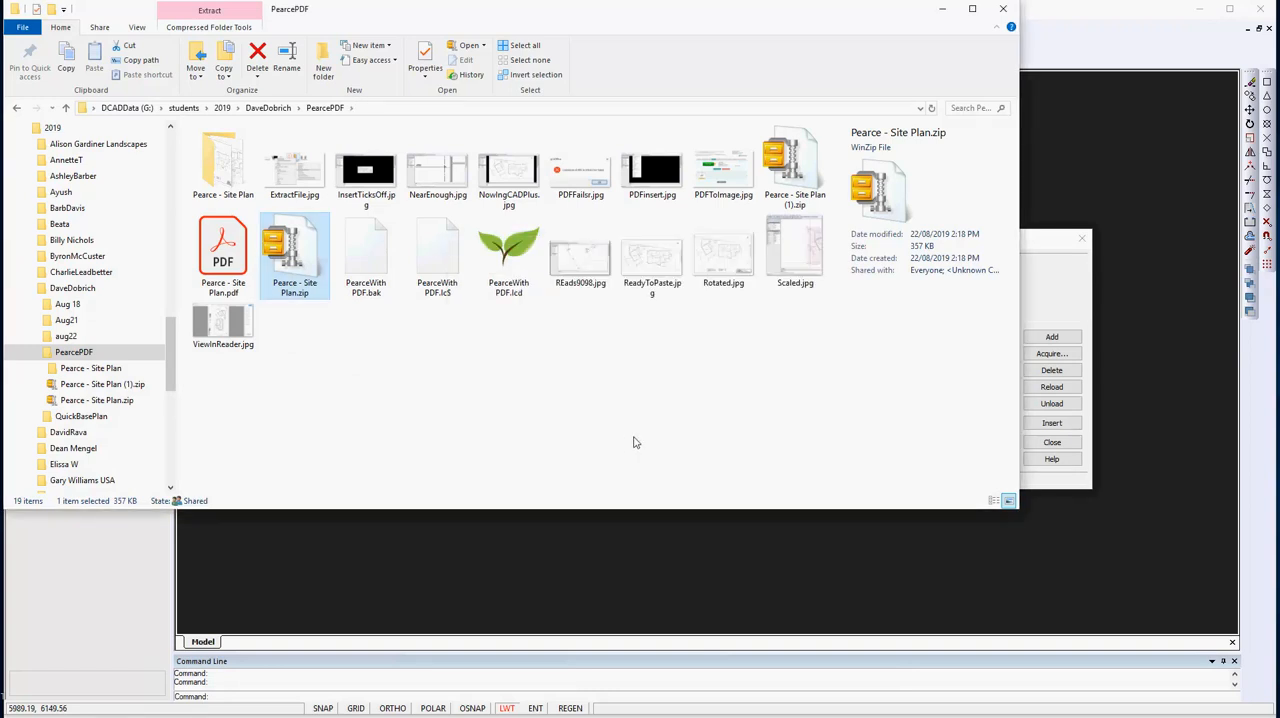
# - Switch to gCADPlus and add ReadyToPlace2.jpg from the Pearce - Site Plan folder as a raster image in the Image Manager
pyautogui.click(1062, 188)
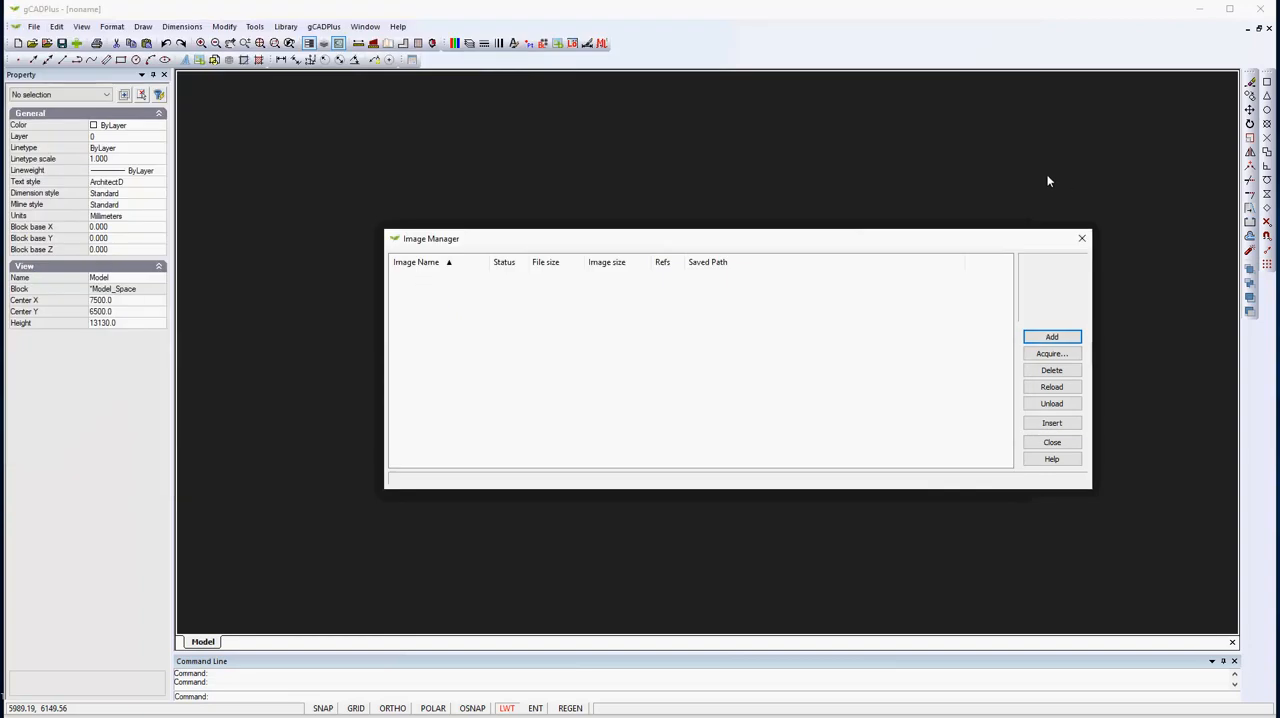
pyautogui.click(1081, 238)
pyautogui.click(143, 26)
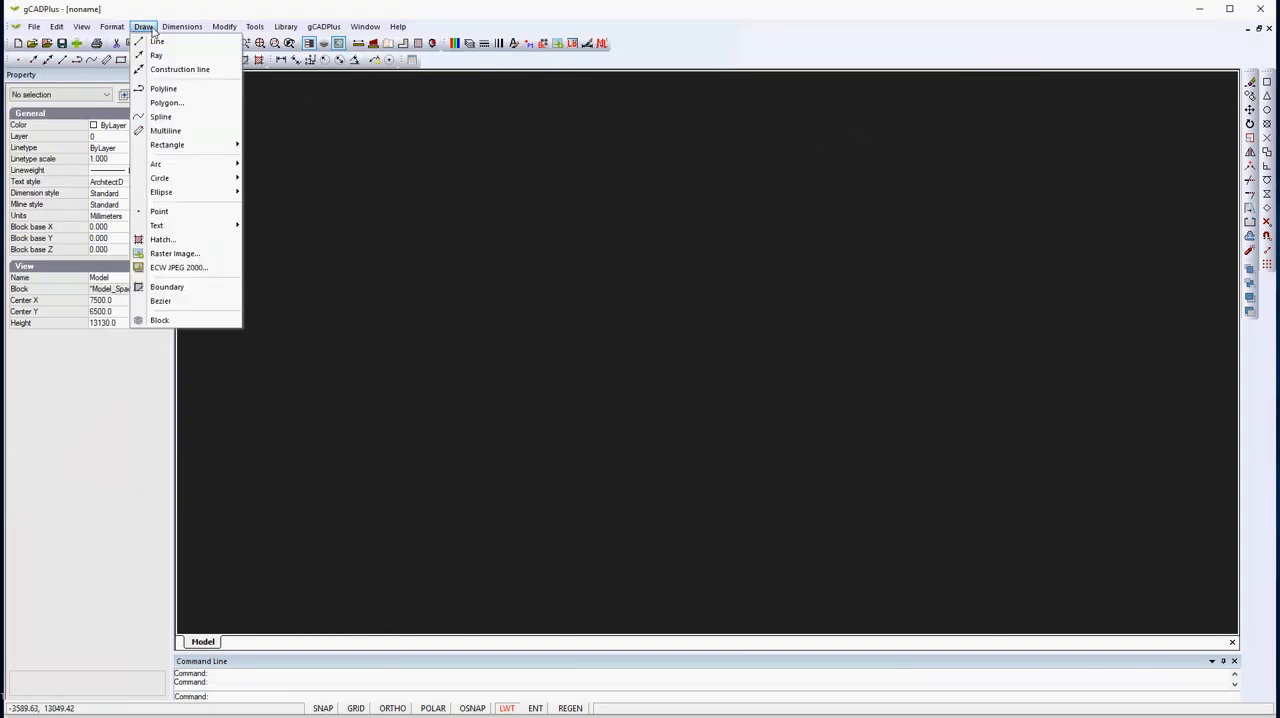
pyautogui.click(180, 255)
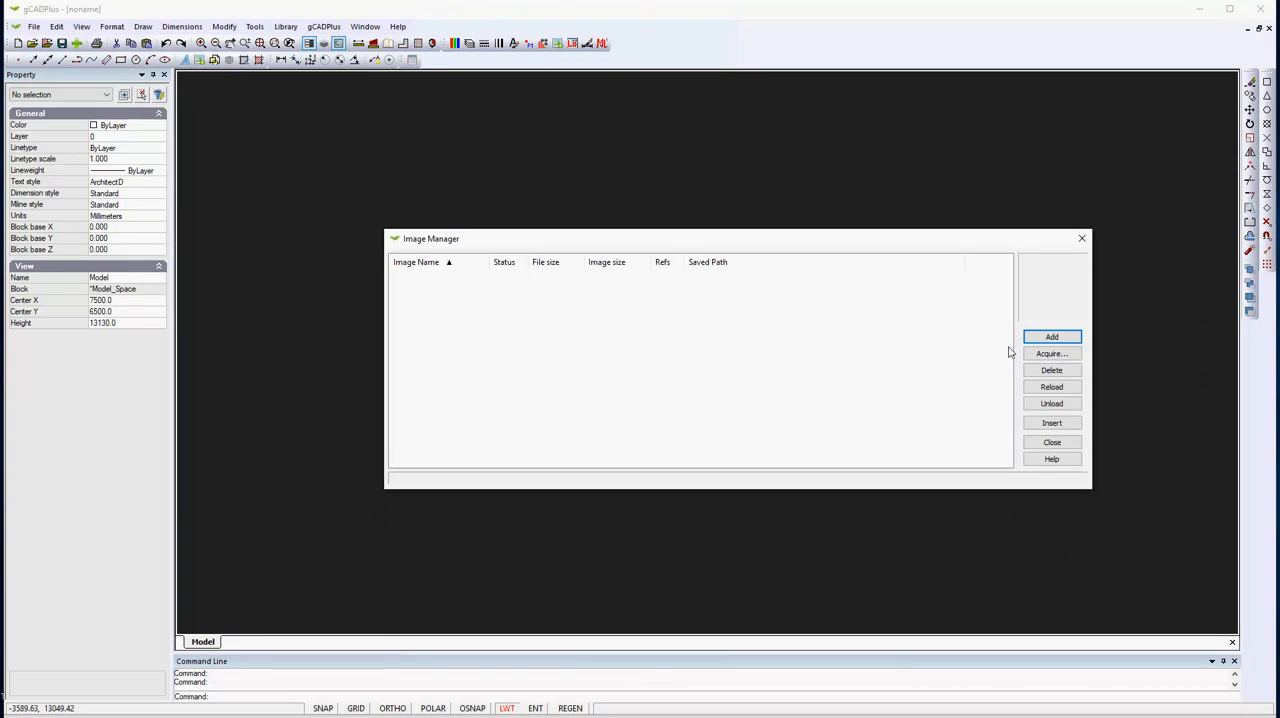
pyautogui.click(1048, 338)
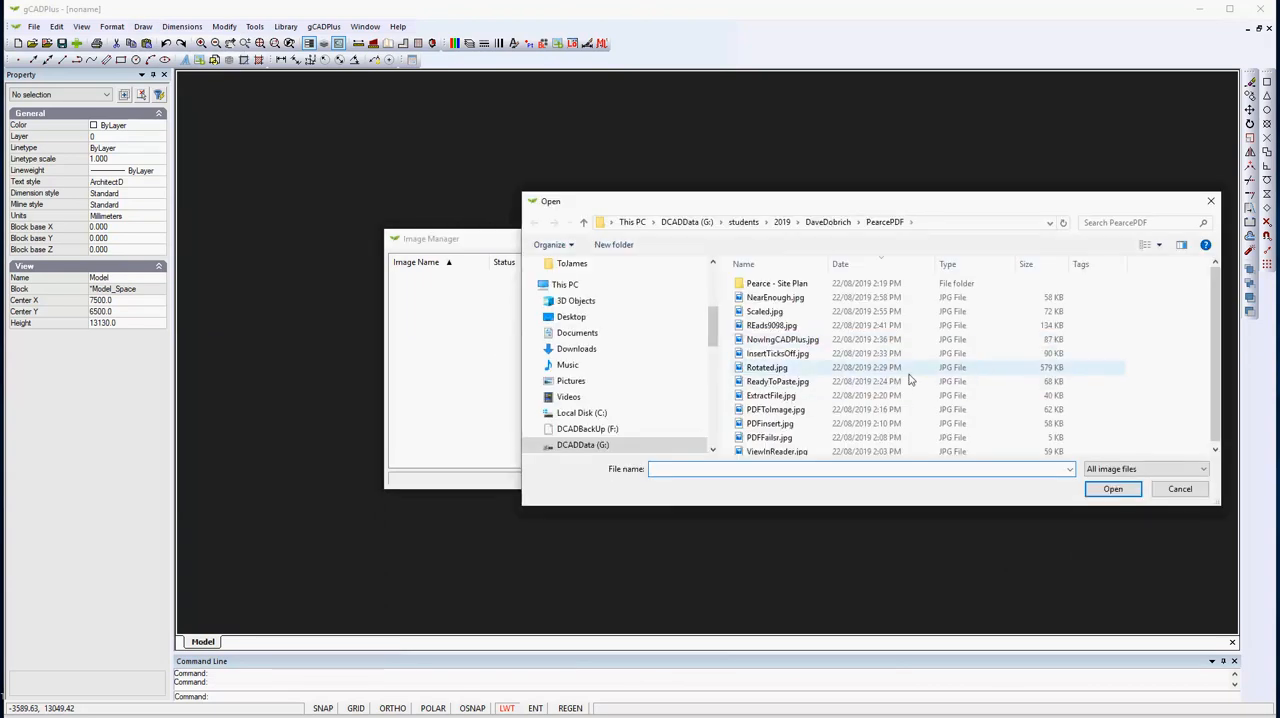
pyautogui.doubleClick(742, 285)
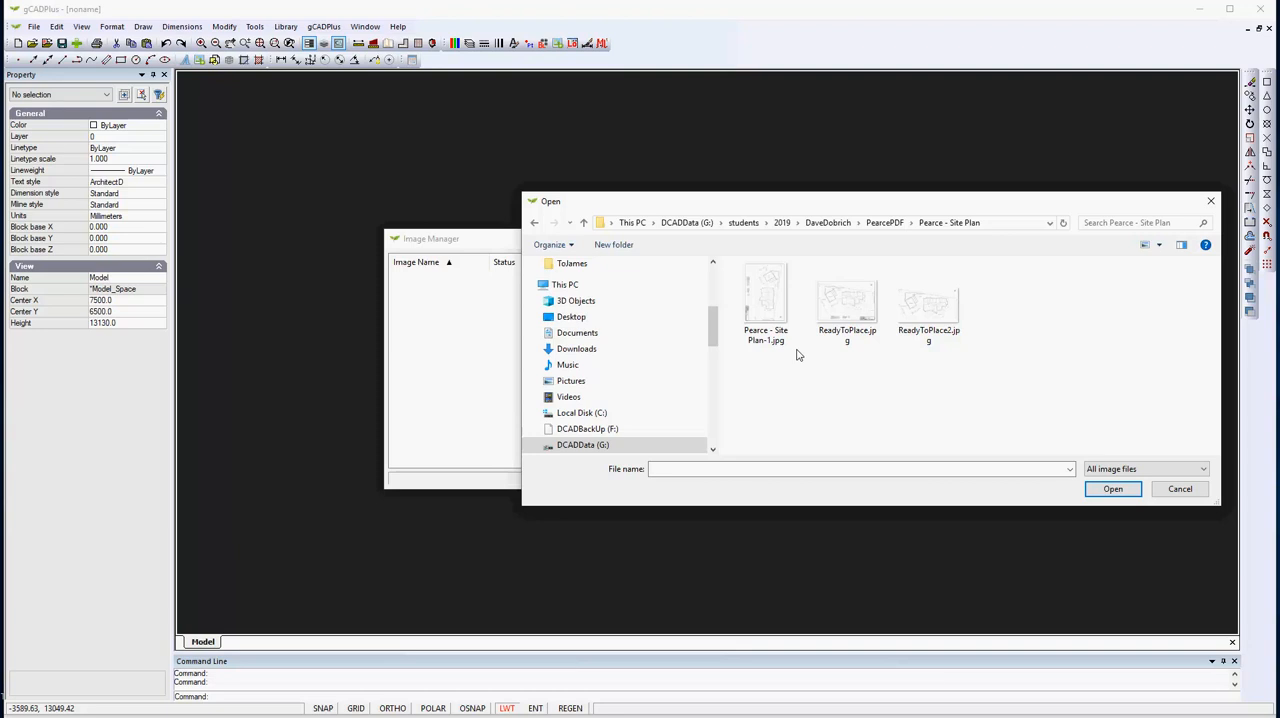
pyautogui.click(921, 318)
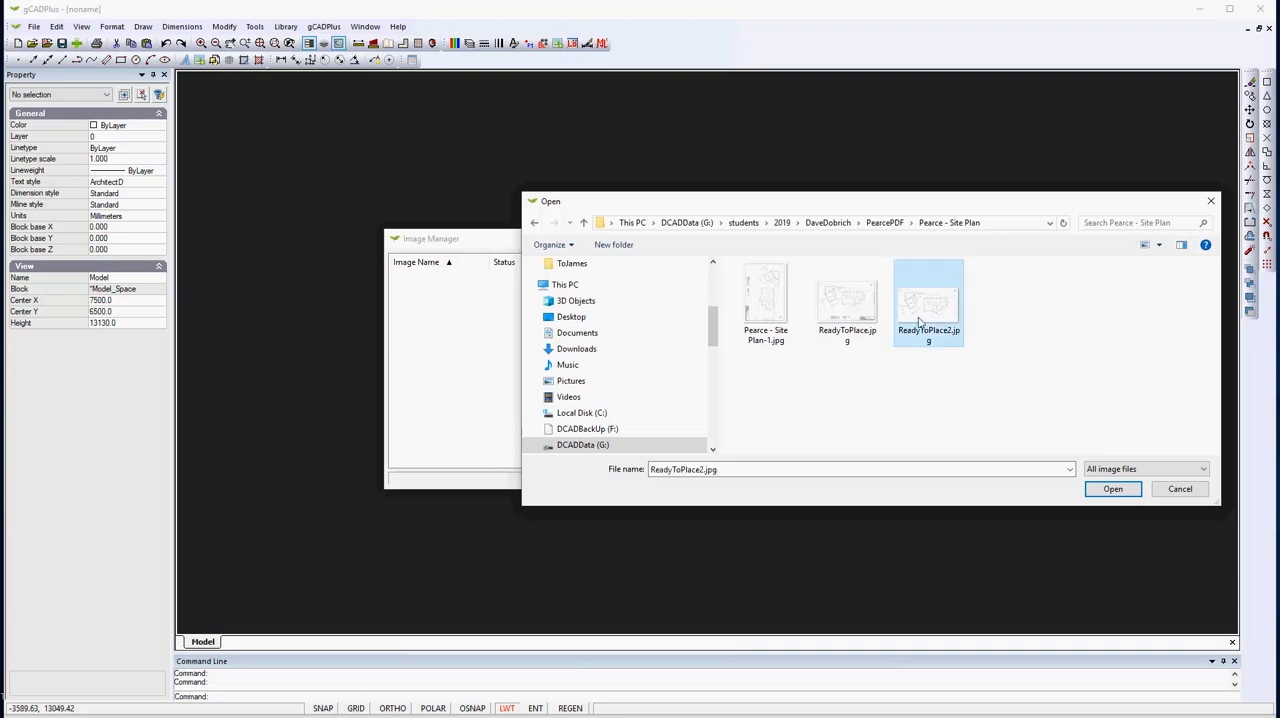
pyautogui.click(1113, 490)
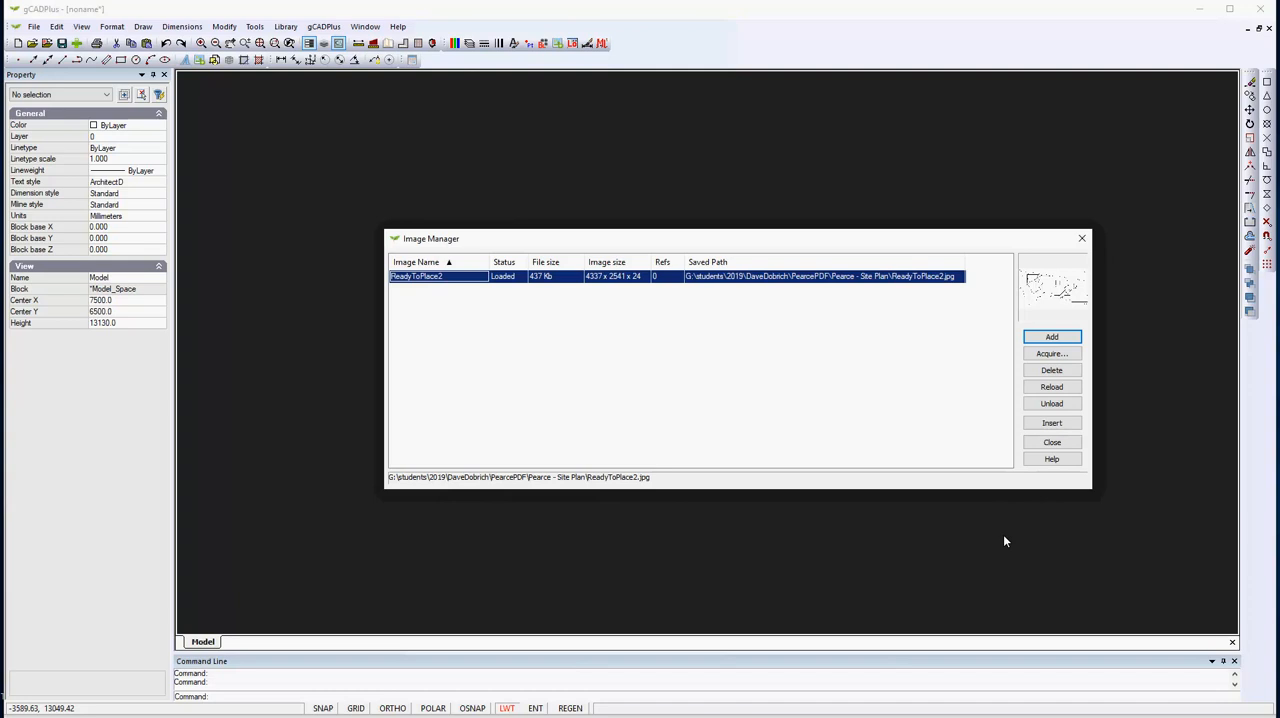
# - Insert the ReadyToPlace2 image at X 0.0, Y 0.0 with a 300 dpi scale instead of specifying them on screen
pyautogui.click(1051, 425)
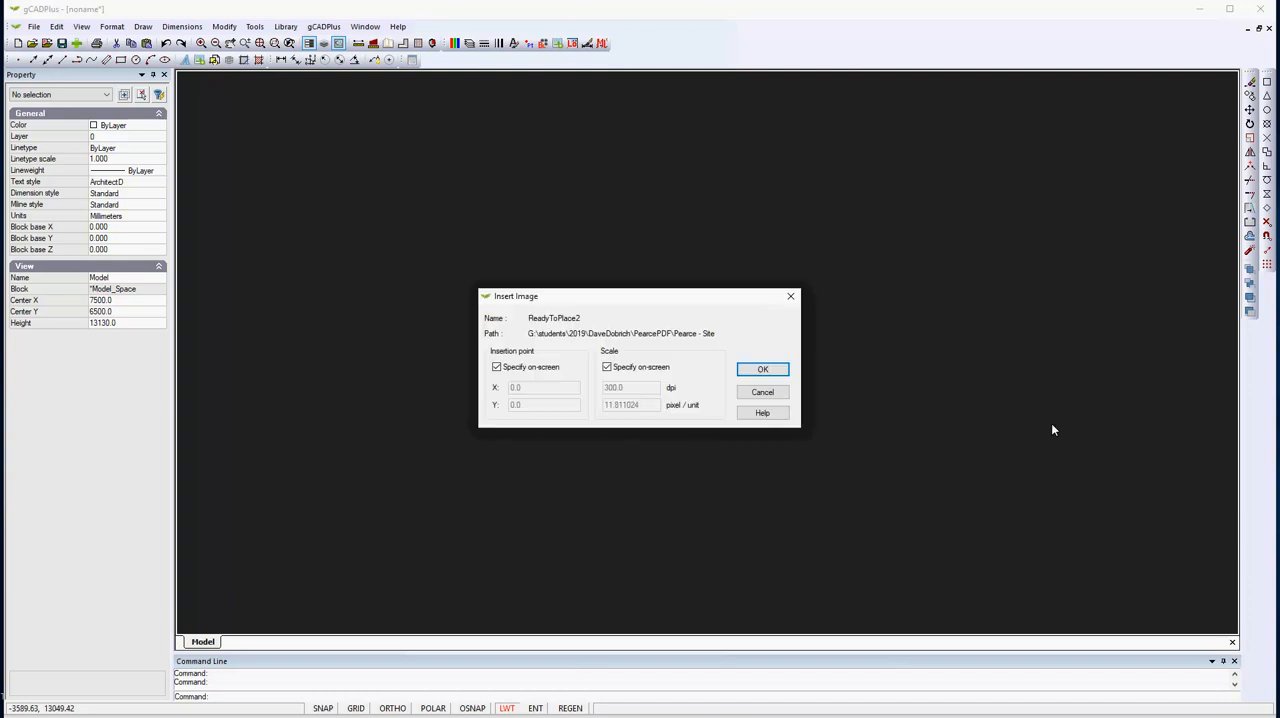
pyautogui.click(607, 368)
pyautogui.click(497, 367)
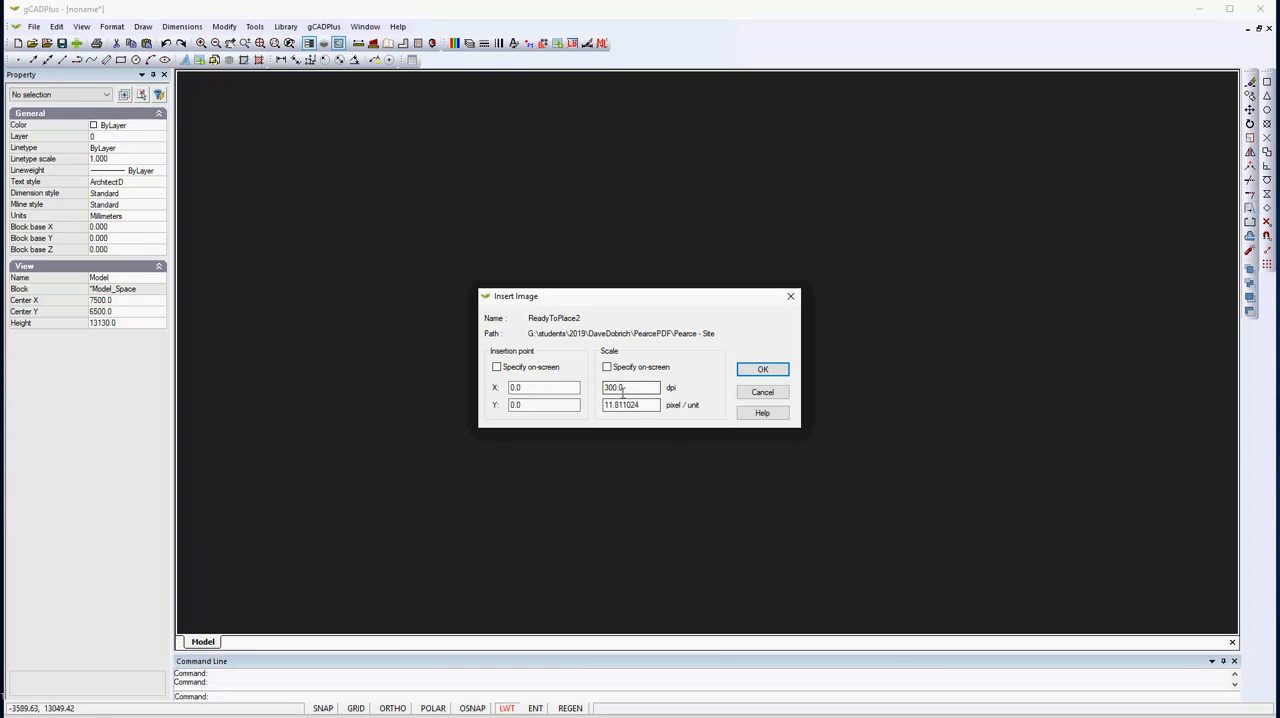
pyautogui.click(757, 370)
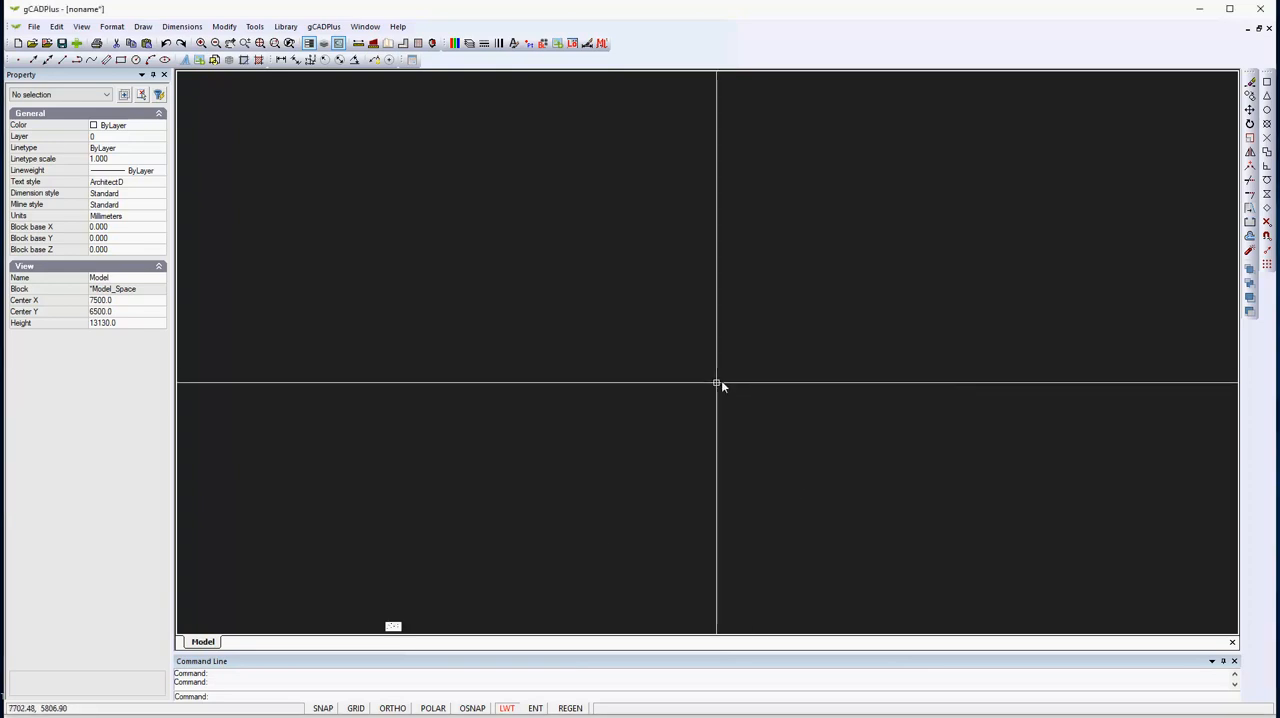
# - Measure the length of the 9098 dimension line near the site plan's lower-left corner, from end mark to end mark
pyautogui.rightClick(676, 421)
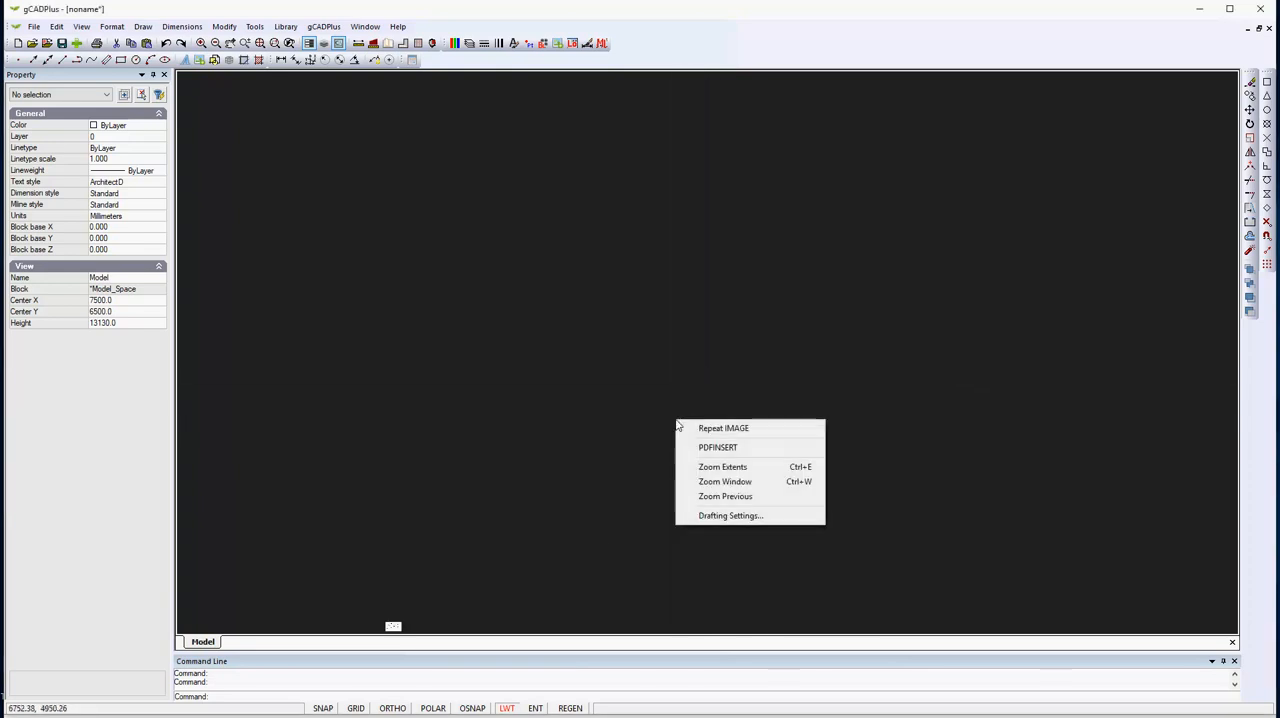
pyautogui.click(715, 469)
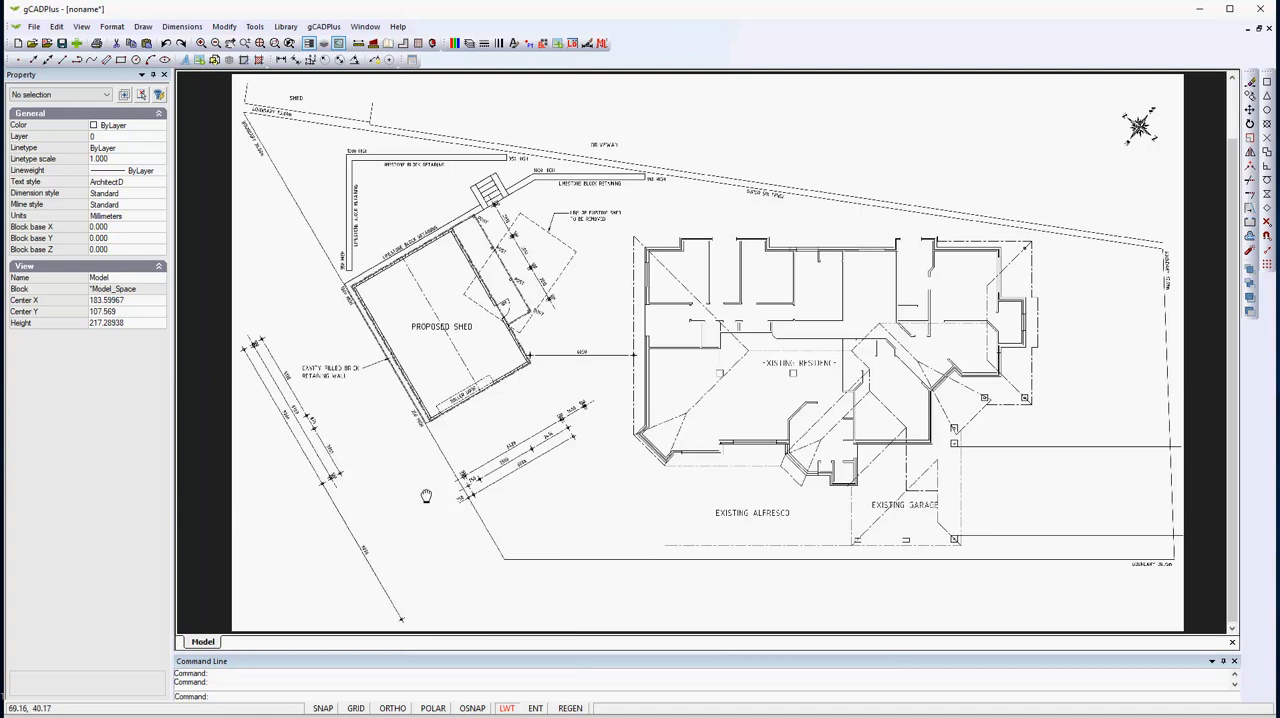
pyautogui.moveTo(426, 491)
pyautogui.mouseDown(button='middle')
pyautogui.moveTo(623, 320)
pyautogui.moveTo(613, 330)
pyautogui.mouseUp(button='middle')
pyautogui.scroll(5, 613, 330)
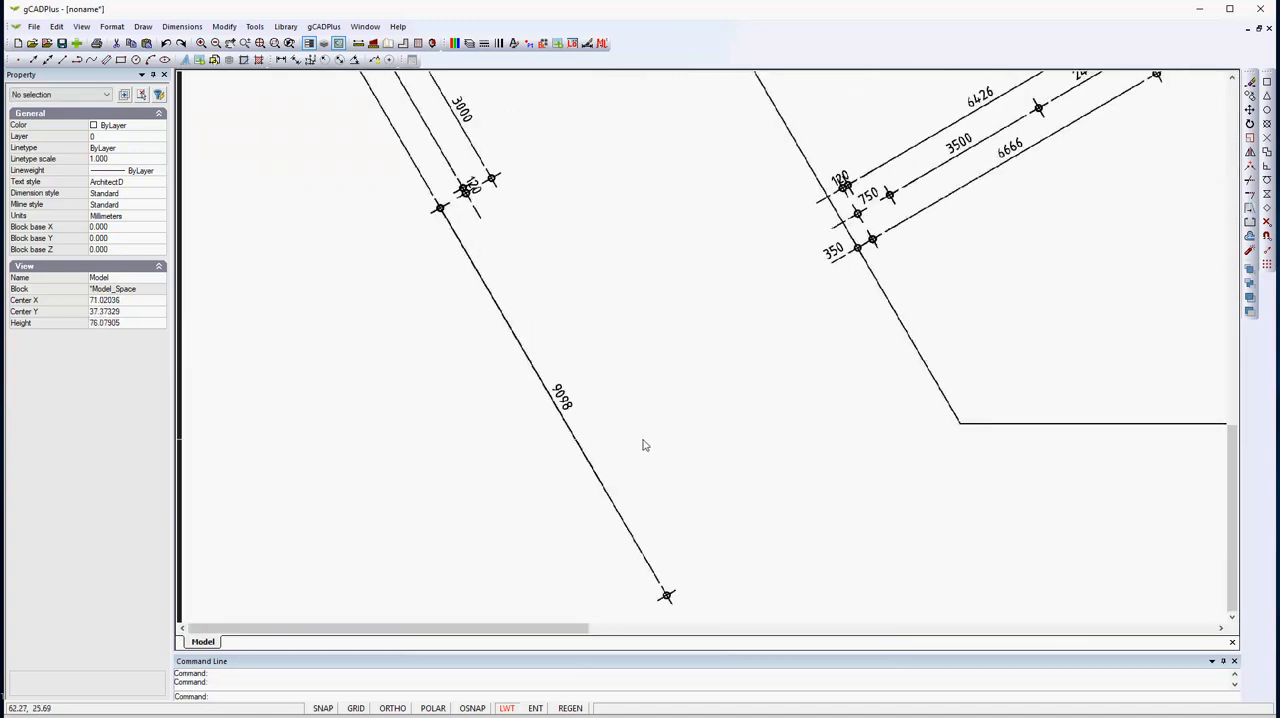
pyautogui.moveTo(646, 443); pyautogui.dragTo(638, 401, button='middle')
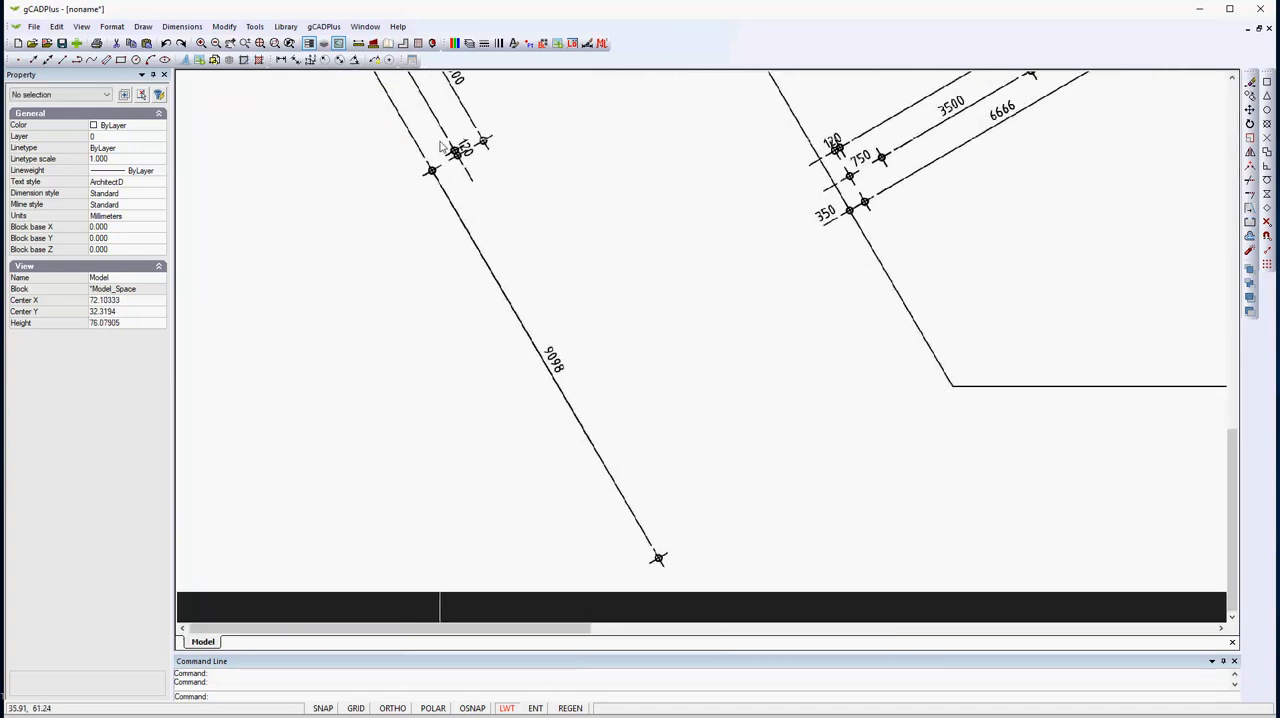
pyautogui.click(359, 45)
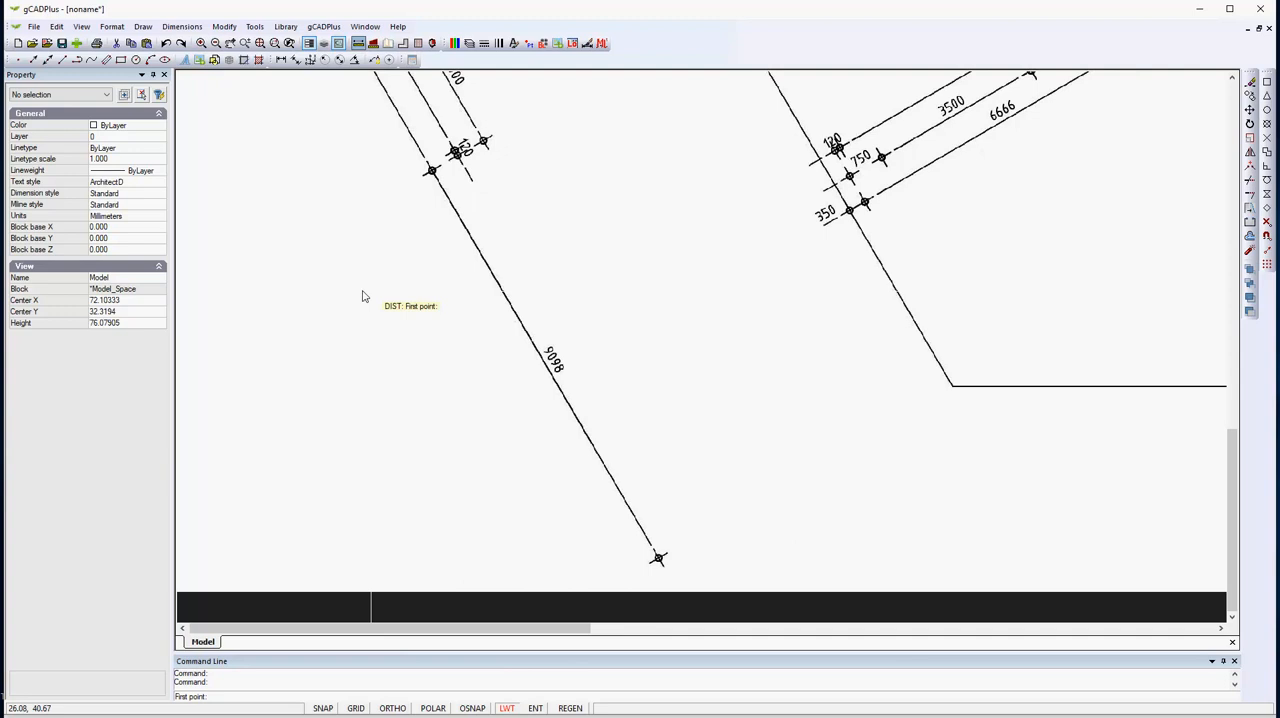
pyautogui.click(431, 171)
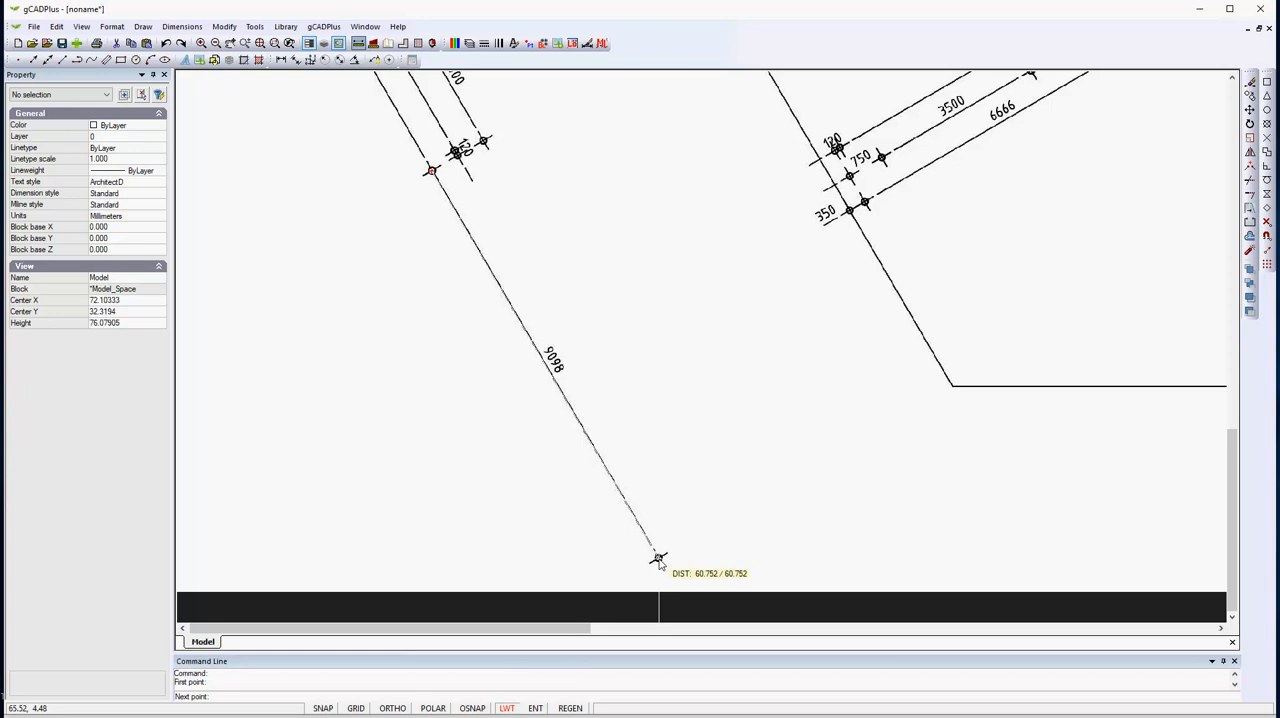
pyautogui.click(659, 562)
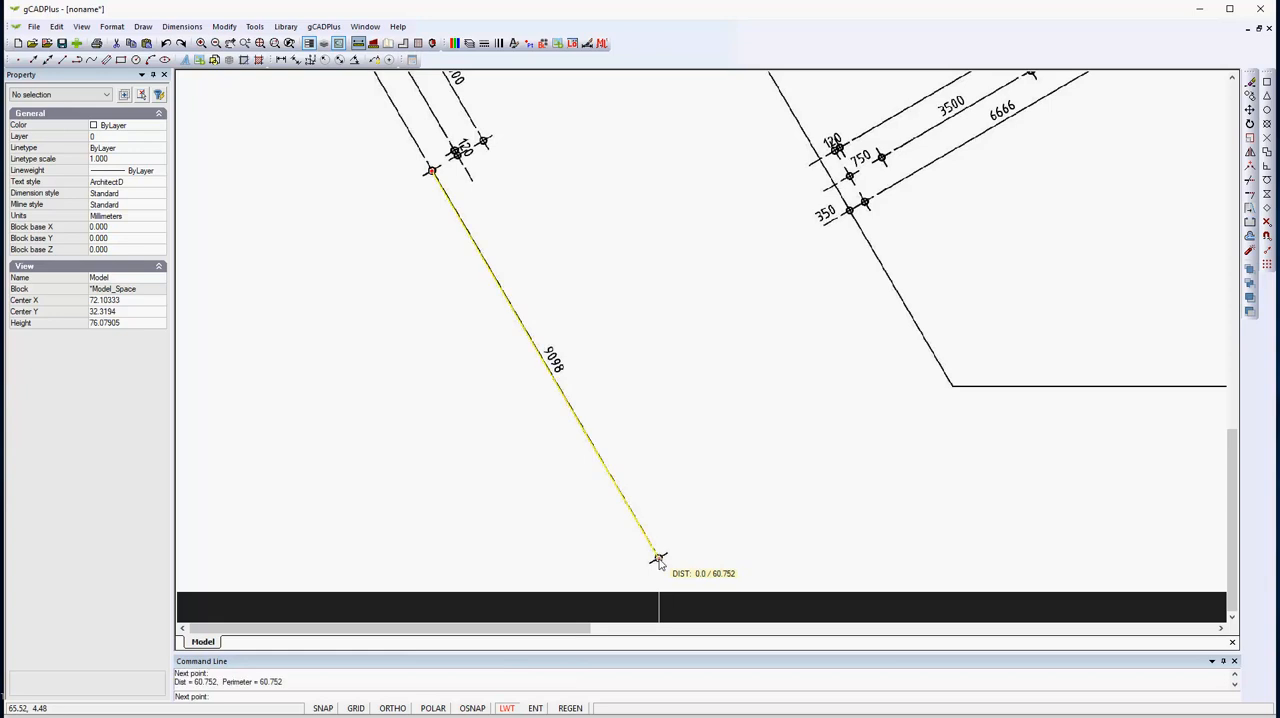
pyautogui.press('Return')
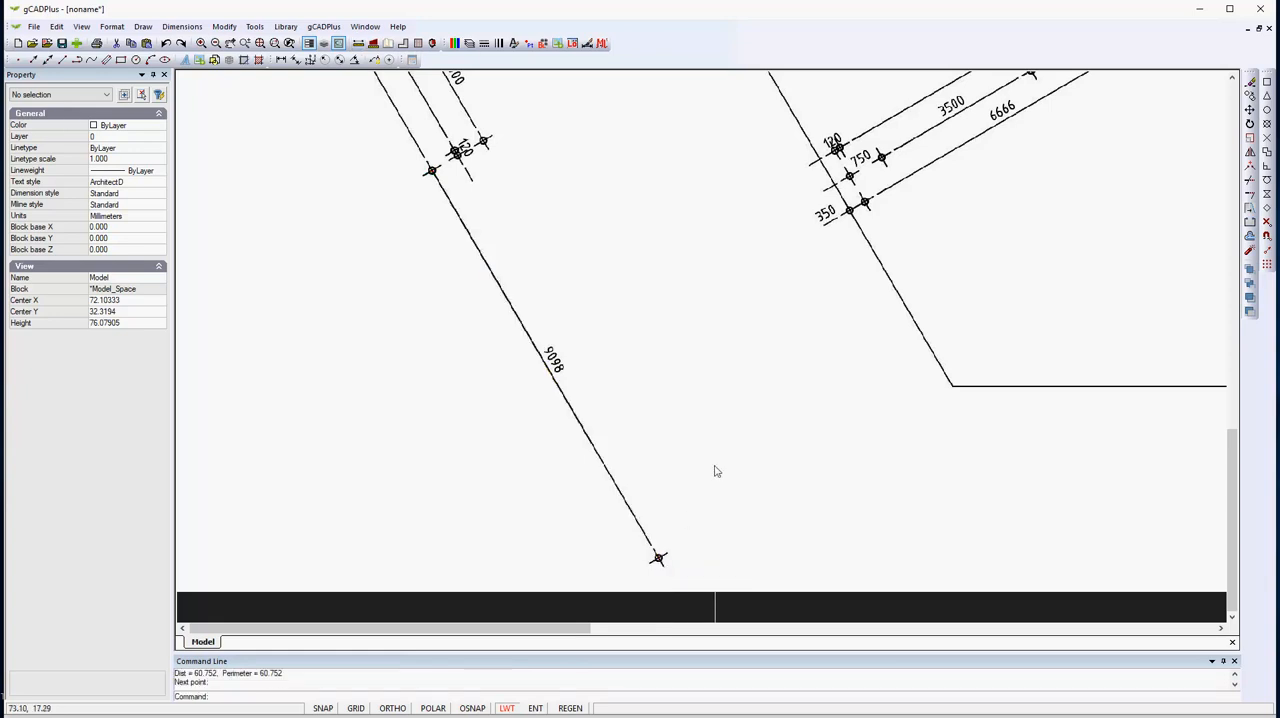
# - Scale the site plan image by a factor of 149.37 about its lower-left corner and clear the selection
pyautogui.scroll(-3, 715, 466)
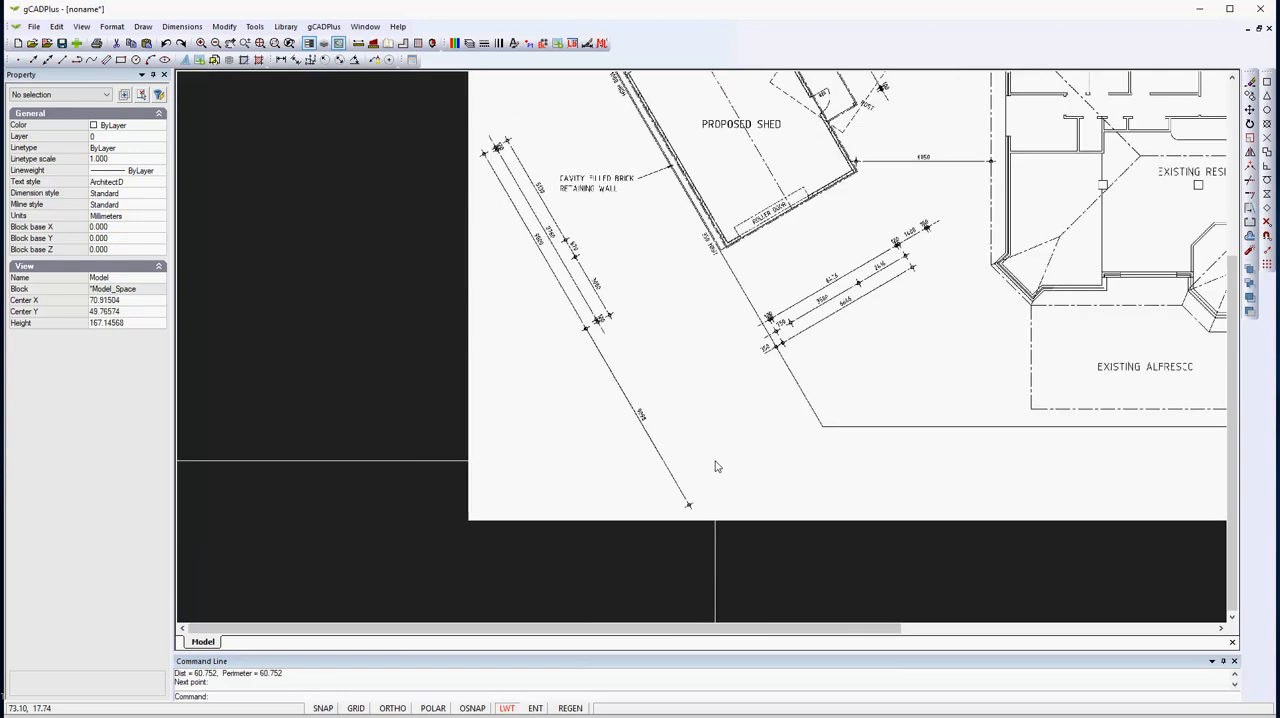
pyautogui.click(715, 465)
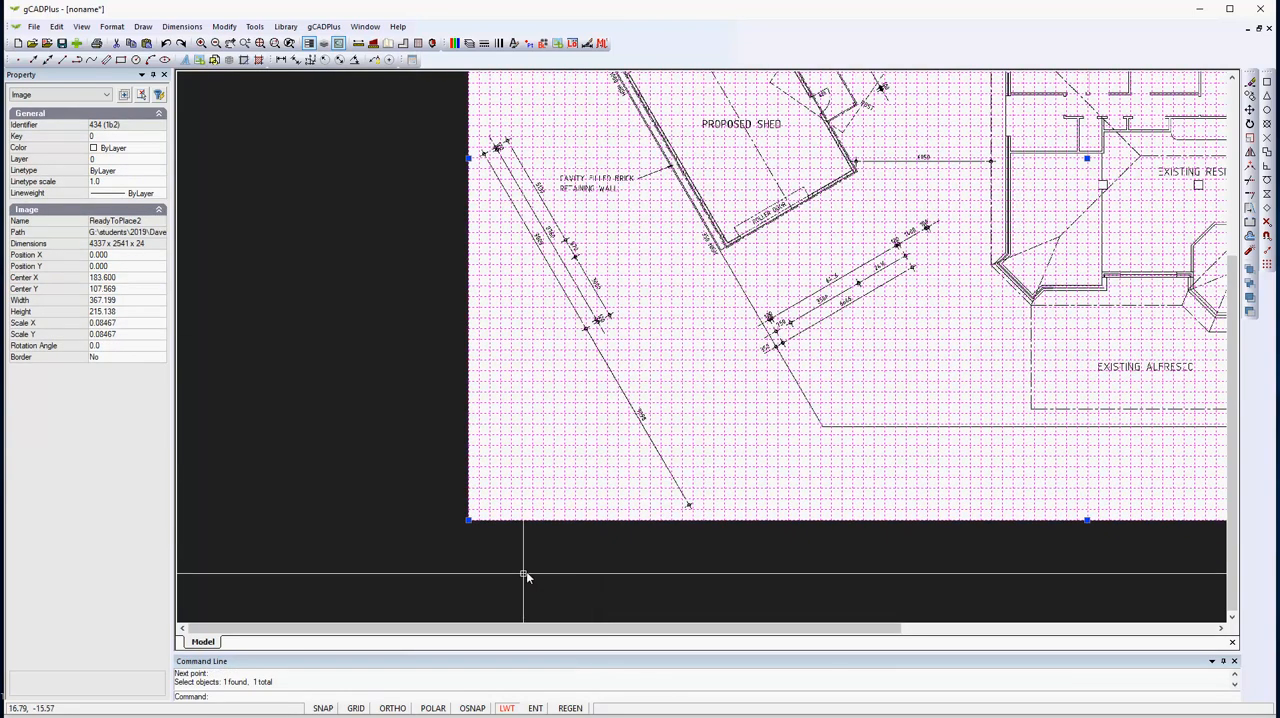
pyautogui.rightClick(404, 545)
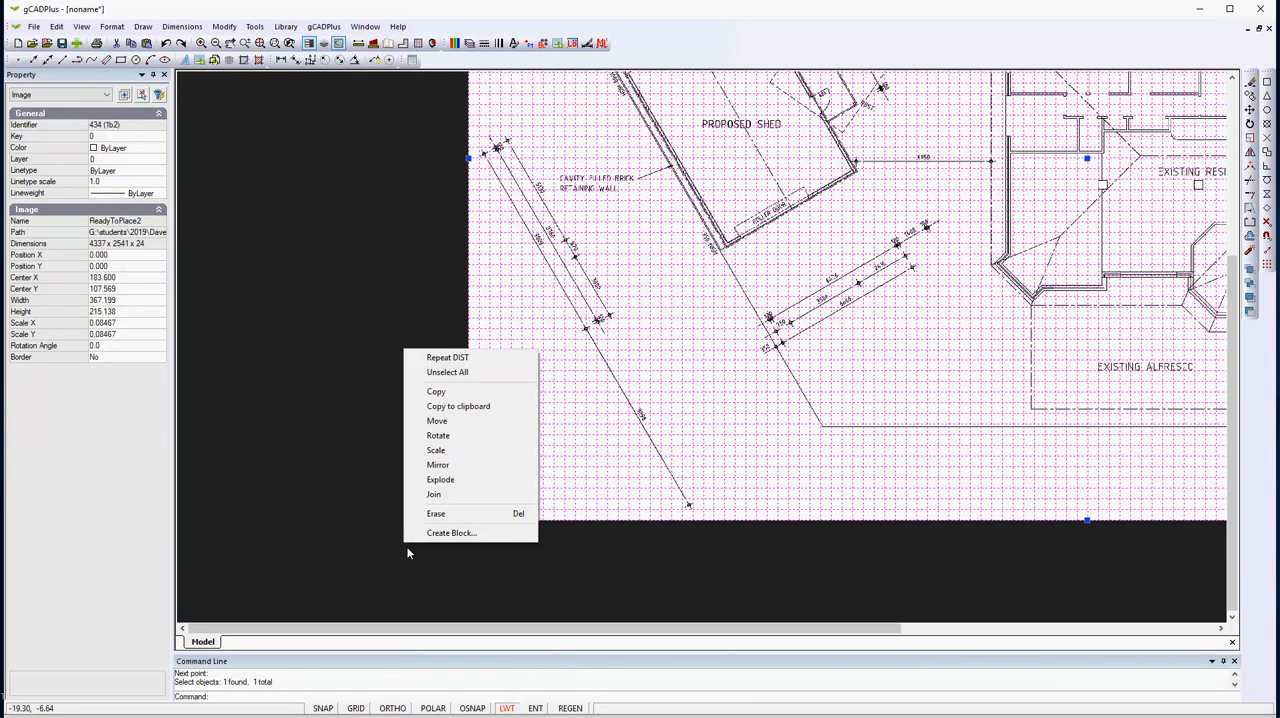
pyautogui.click(460, 452)
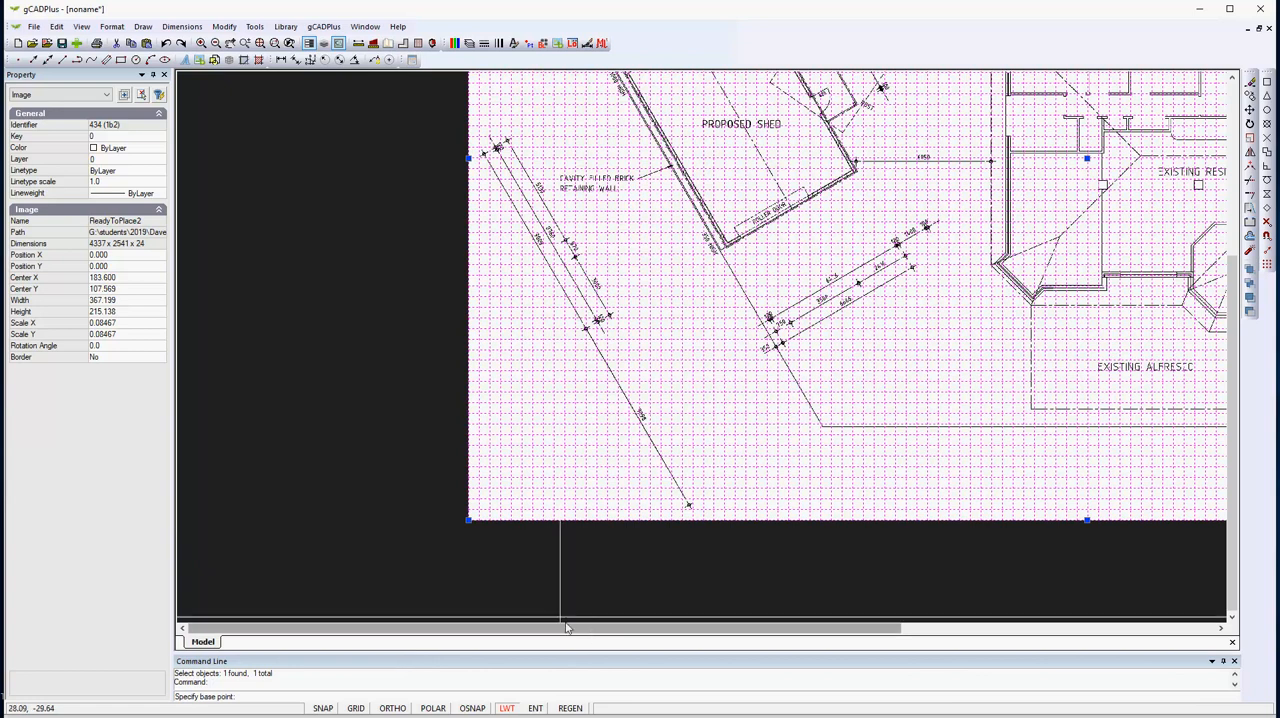
pyautogui.click(469, 521)
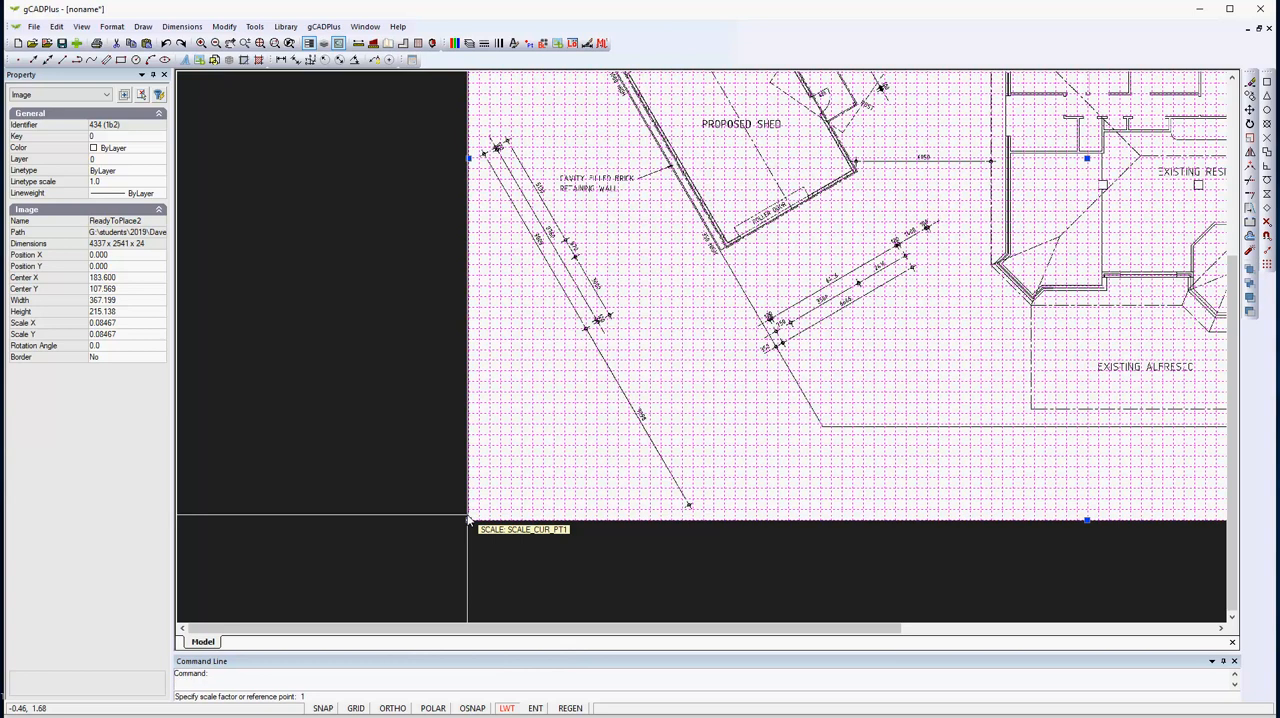
pyautogui.write('1')
pyautogui.press('Return')
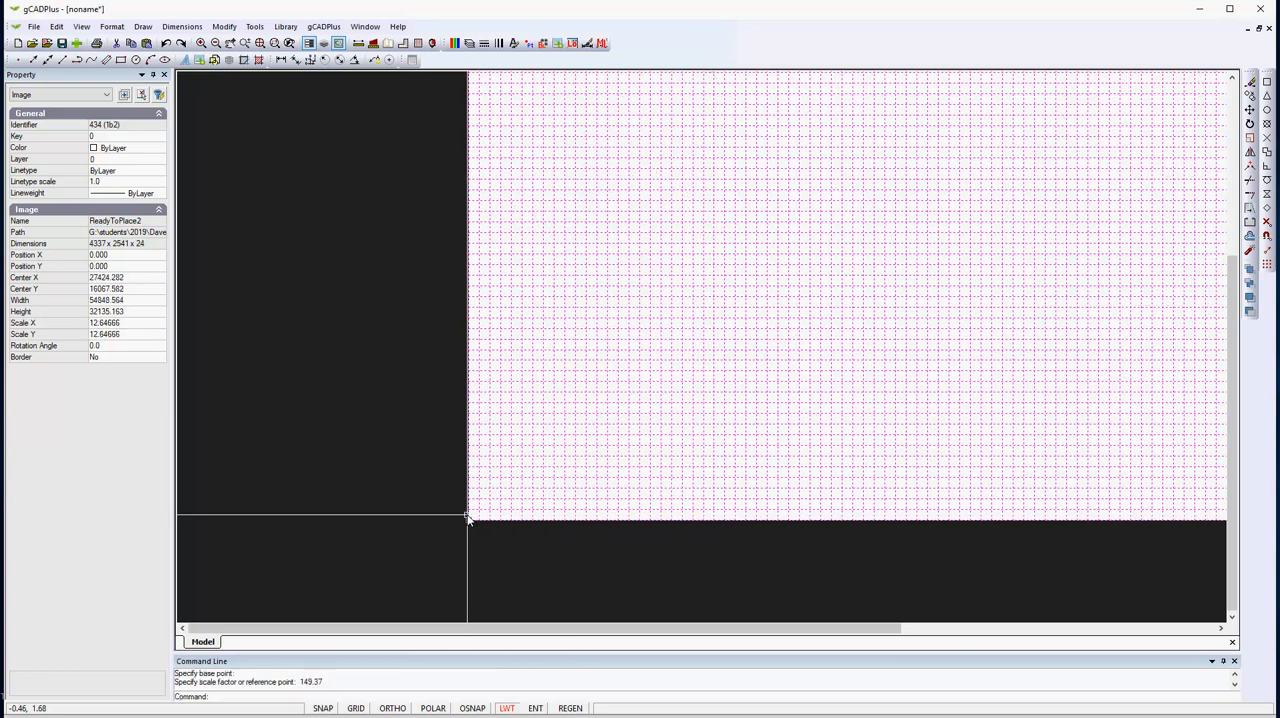
pyautogui.rightClick(366, 411)
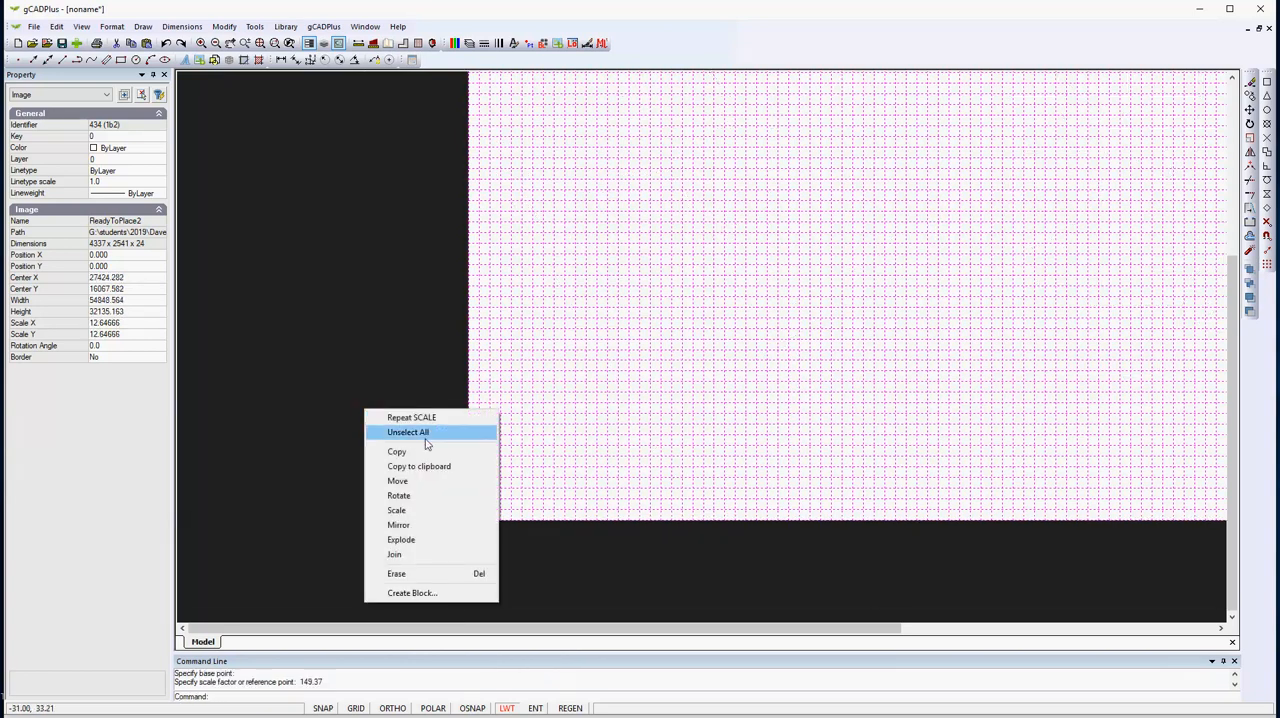
pyautogui.click(410, 436)
# - Set the drawing background color to White
pyautogui.scroll(-5, 576, 397)
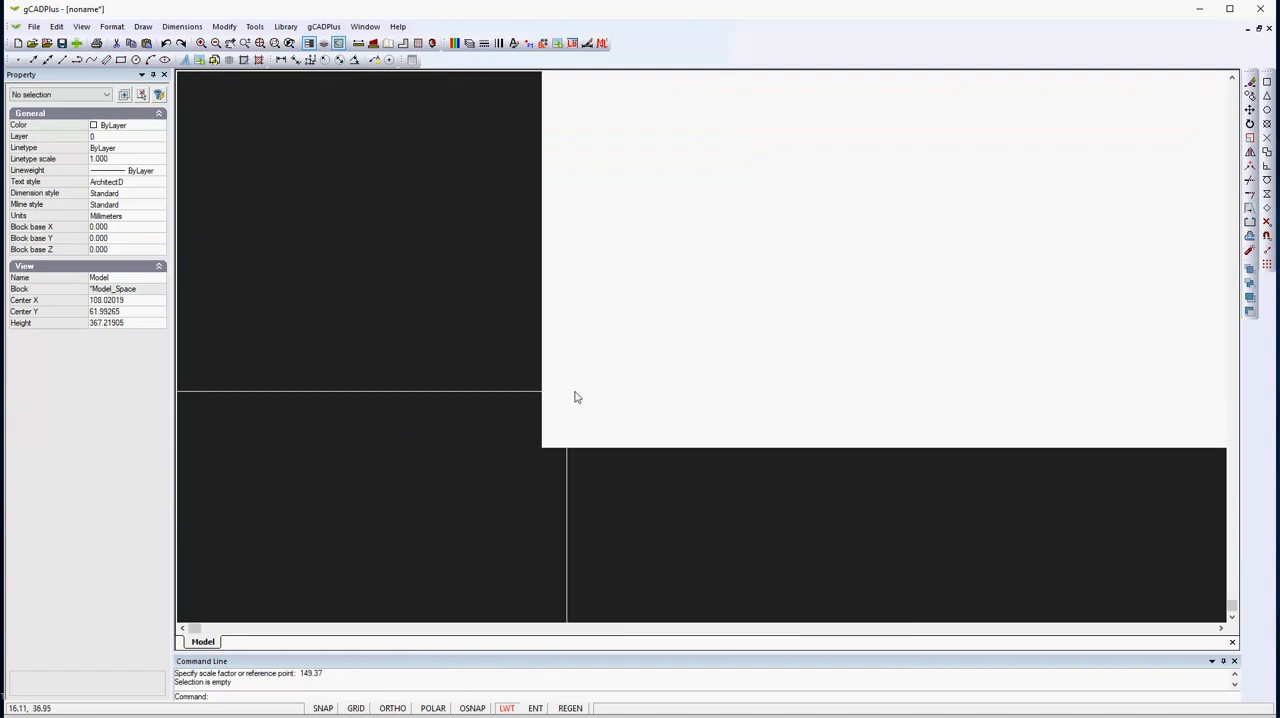
pyautogui.rightClick(378, 346)
pyautogui.click(429, 425)
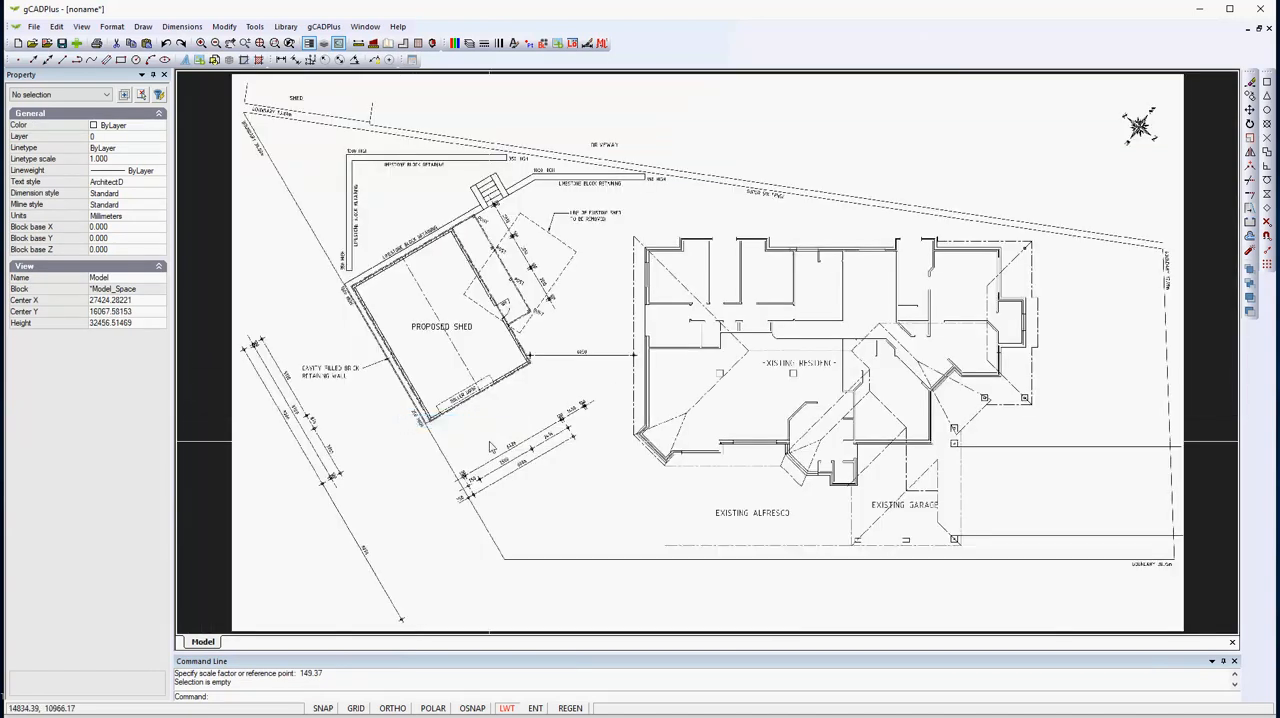
pyautogui.scroll(7, 576, 390)
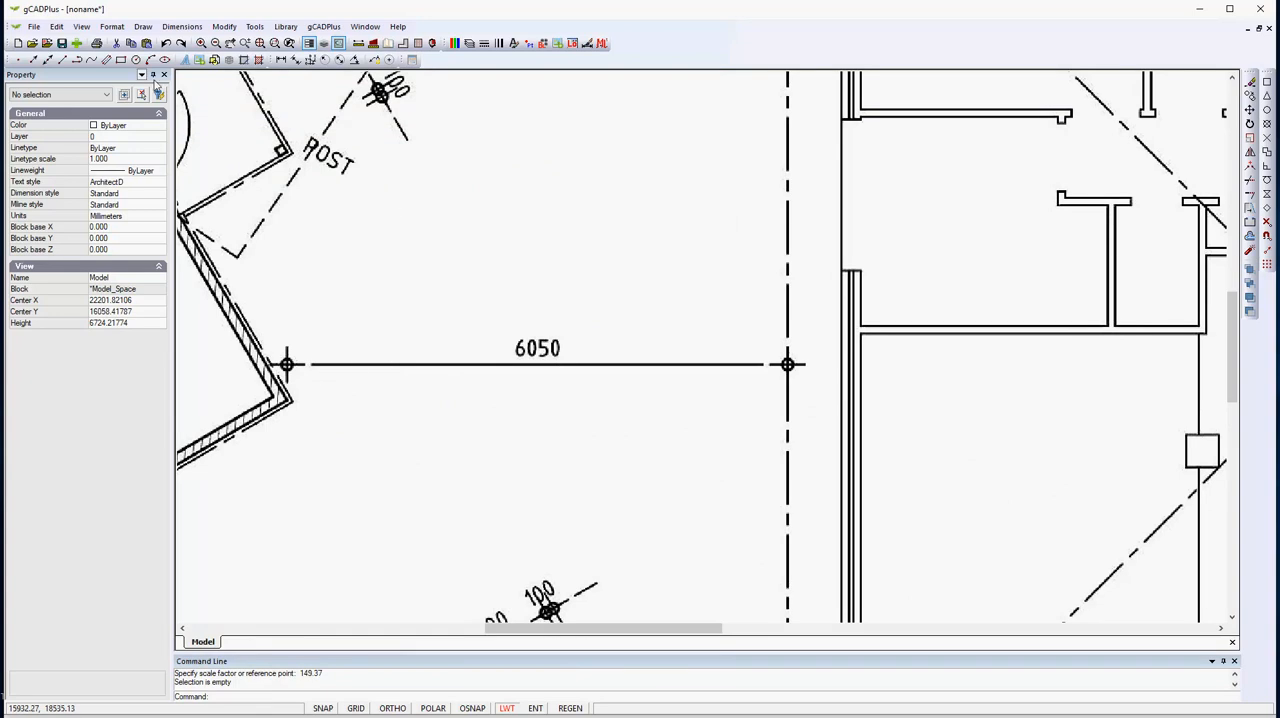
pyautogui.click(92, 29)
pyautogui.moveTo(175, 252)
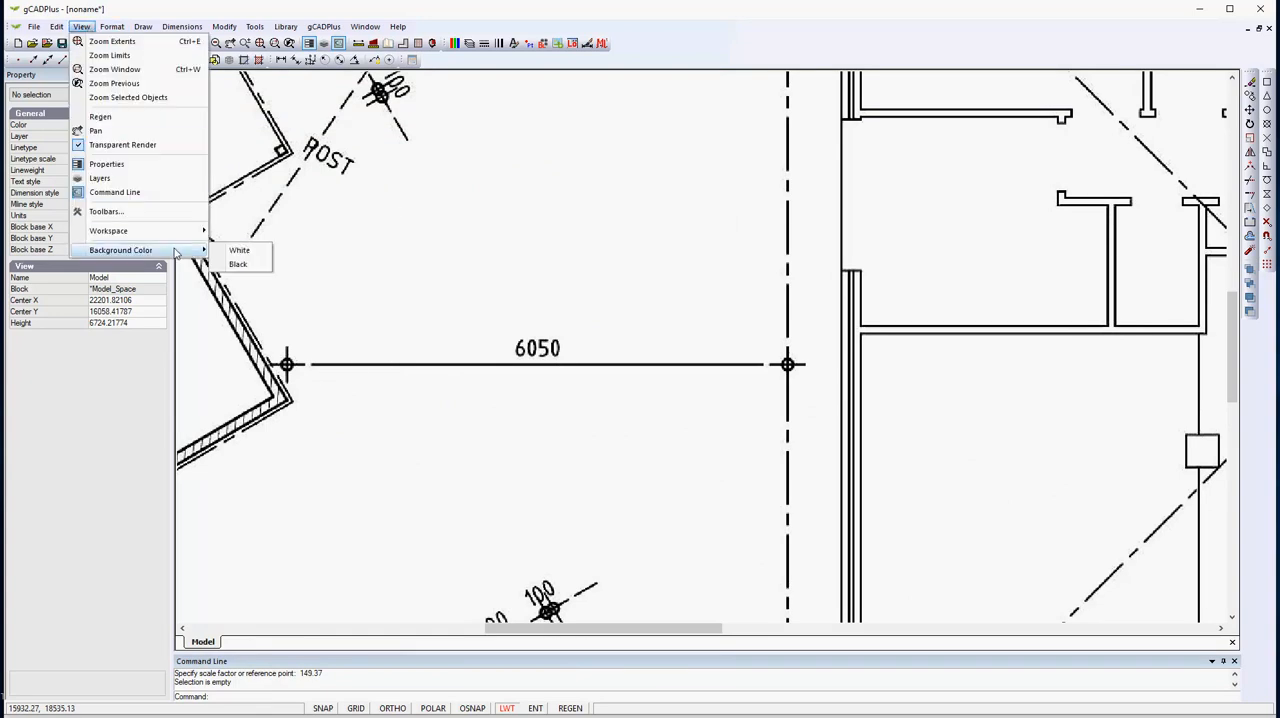
pyautogui.click(242, 252)
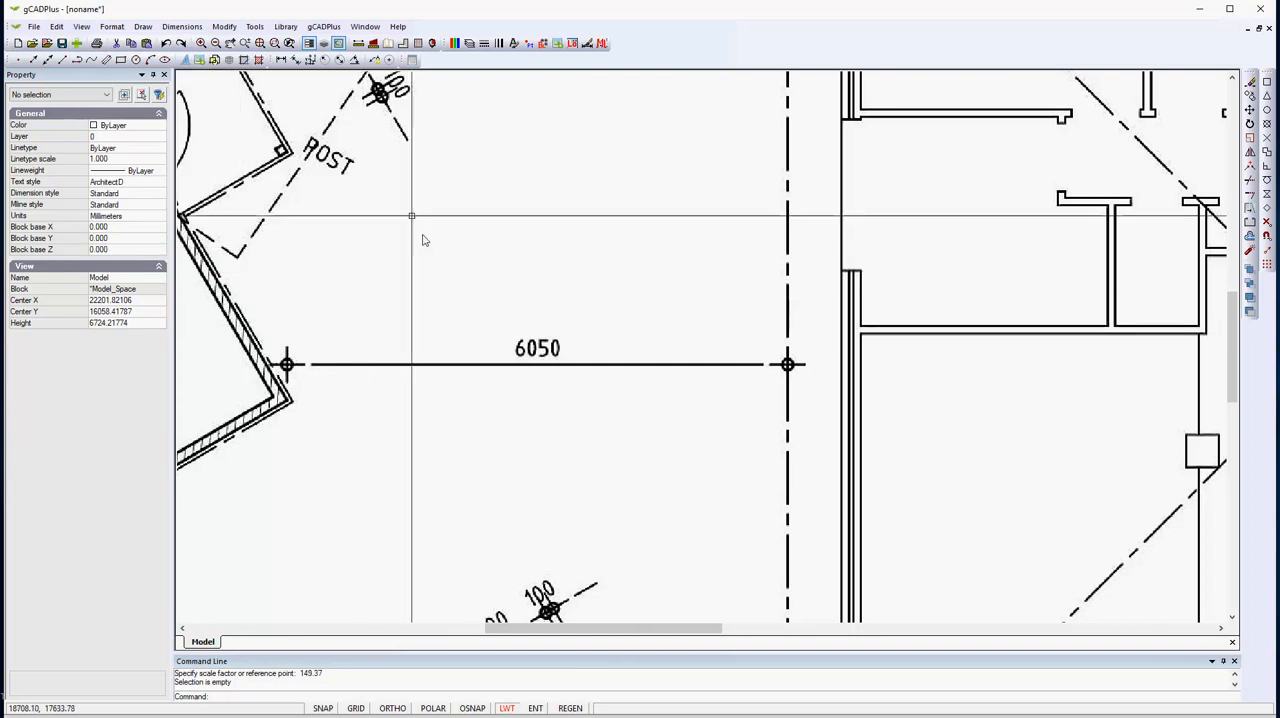
# - Measure the 6050 dimension line between the proposed shed and the existing residence, from end mark to end mark
pyautogui.click(358, 44)
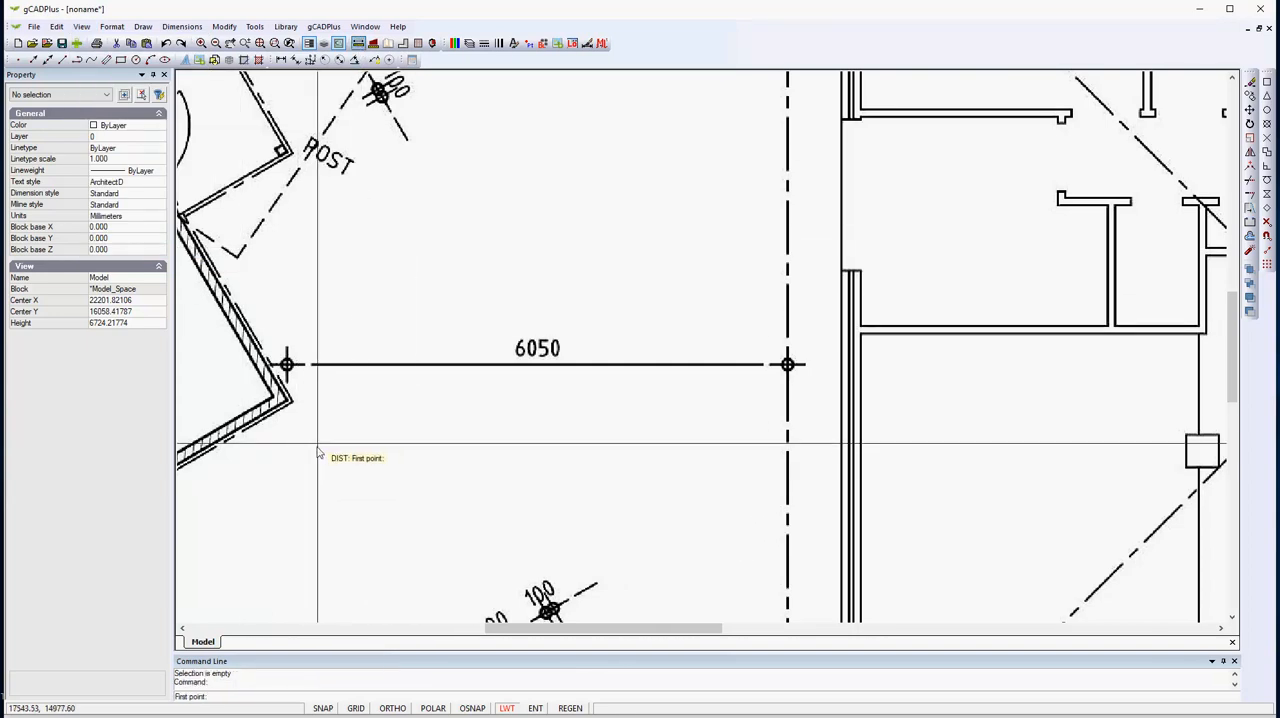
pyautogui.click(289, 367)
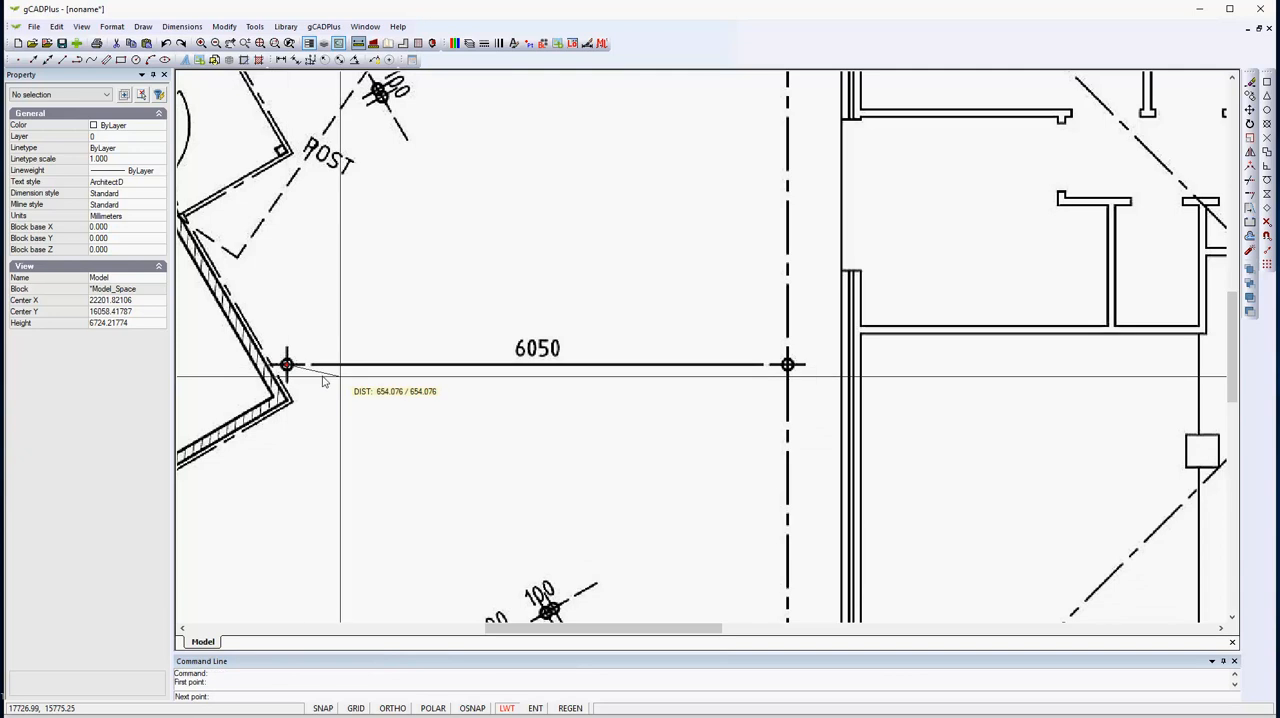
pyautogui.click(788, 365)
# - Select the site plan image and create a new layer named L-IMAGE
pyautogui.scroll(-6, 780, 362)
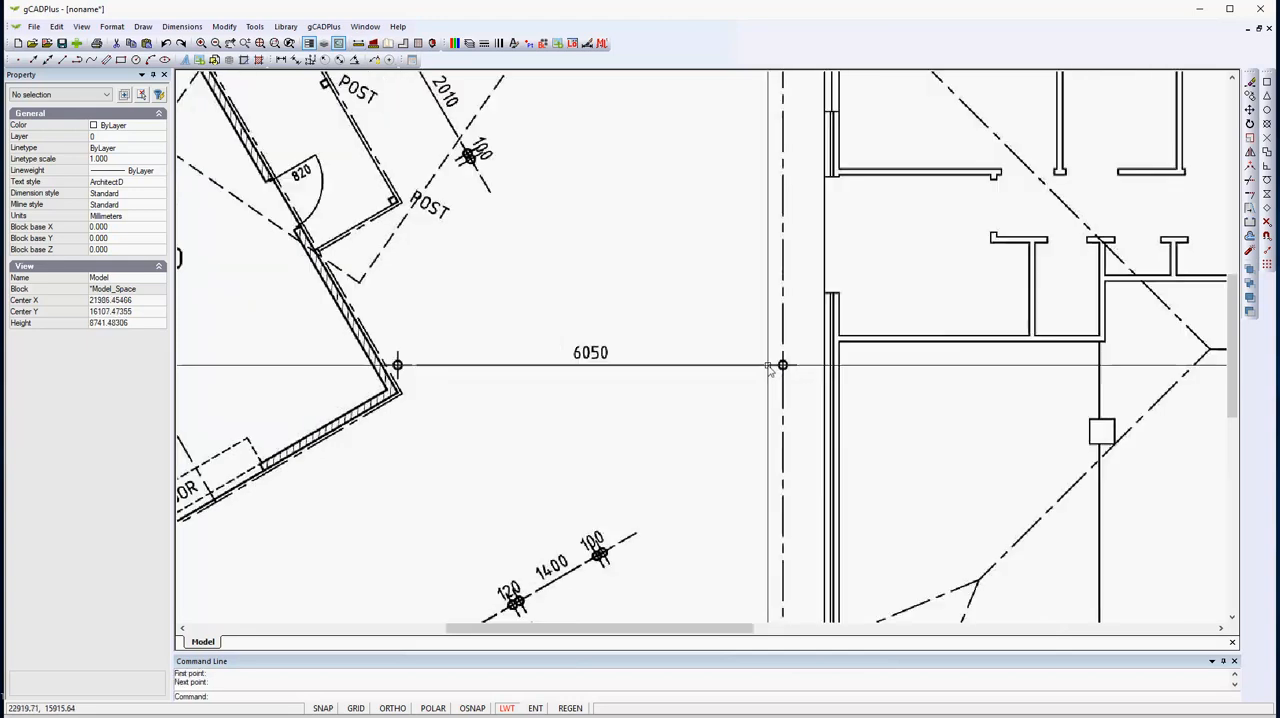
pyautogui.scroll(-1, 770, 360)
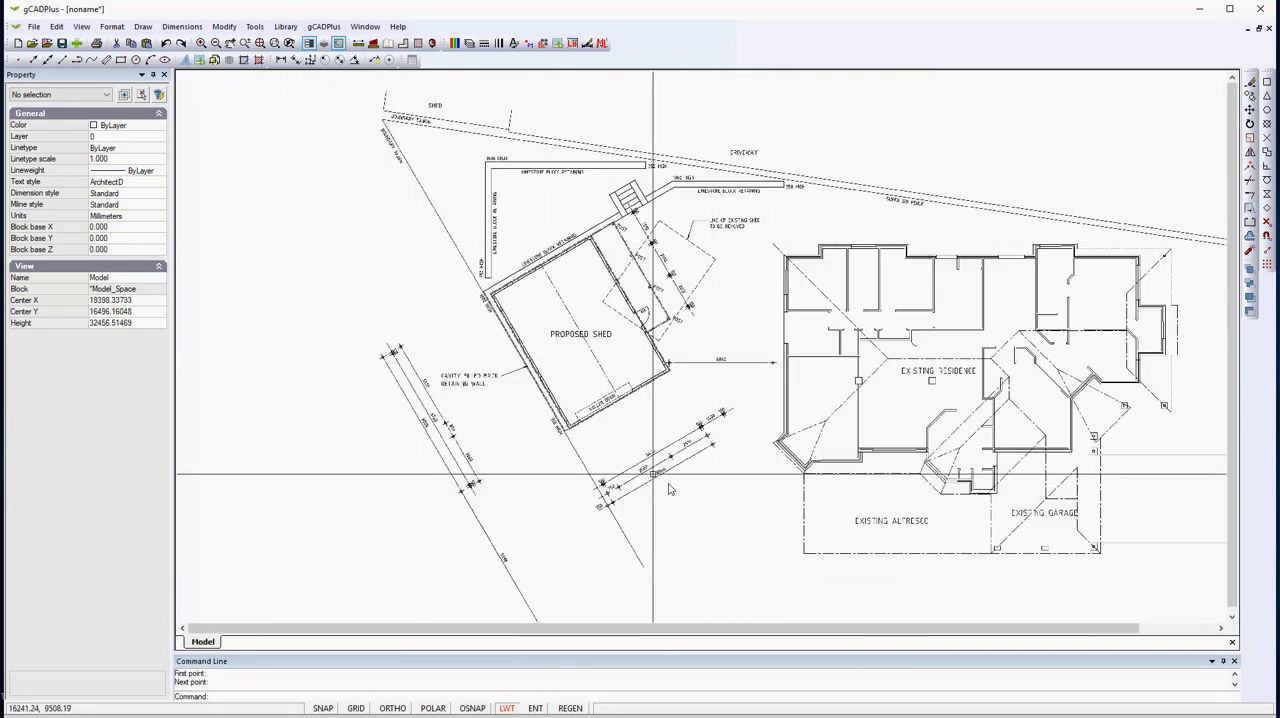
pyautogui.click(524, 407)
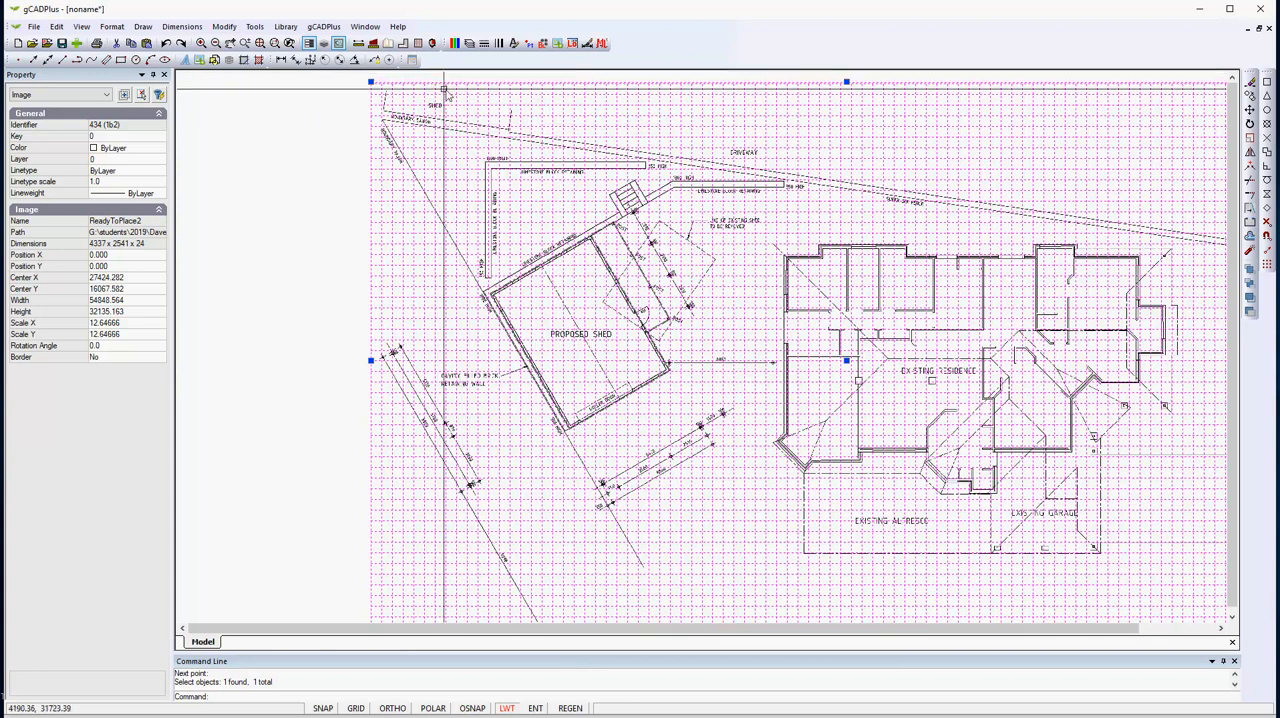
pyautogui.click(469, 44)
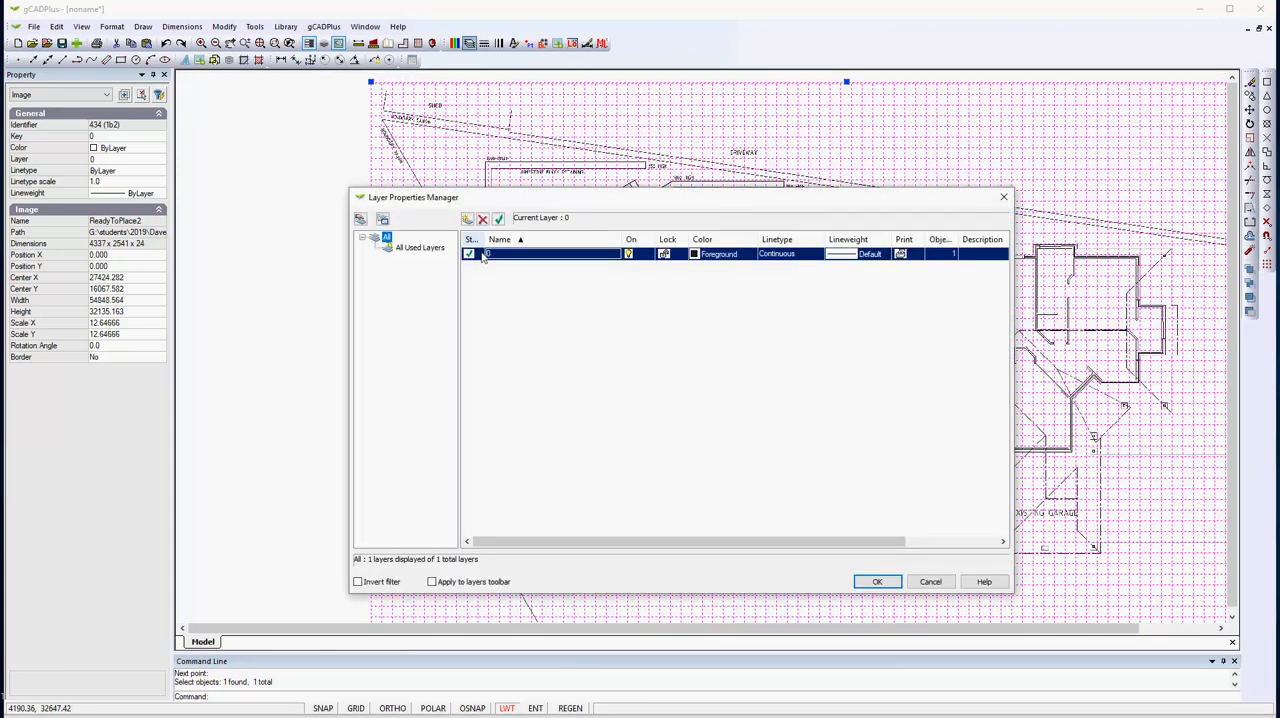
pyautogui.click(467, 219)
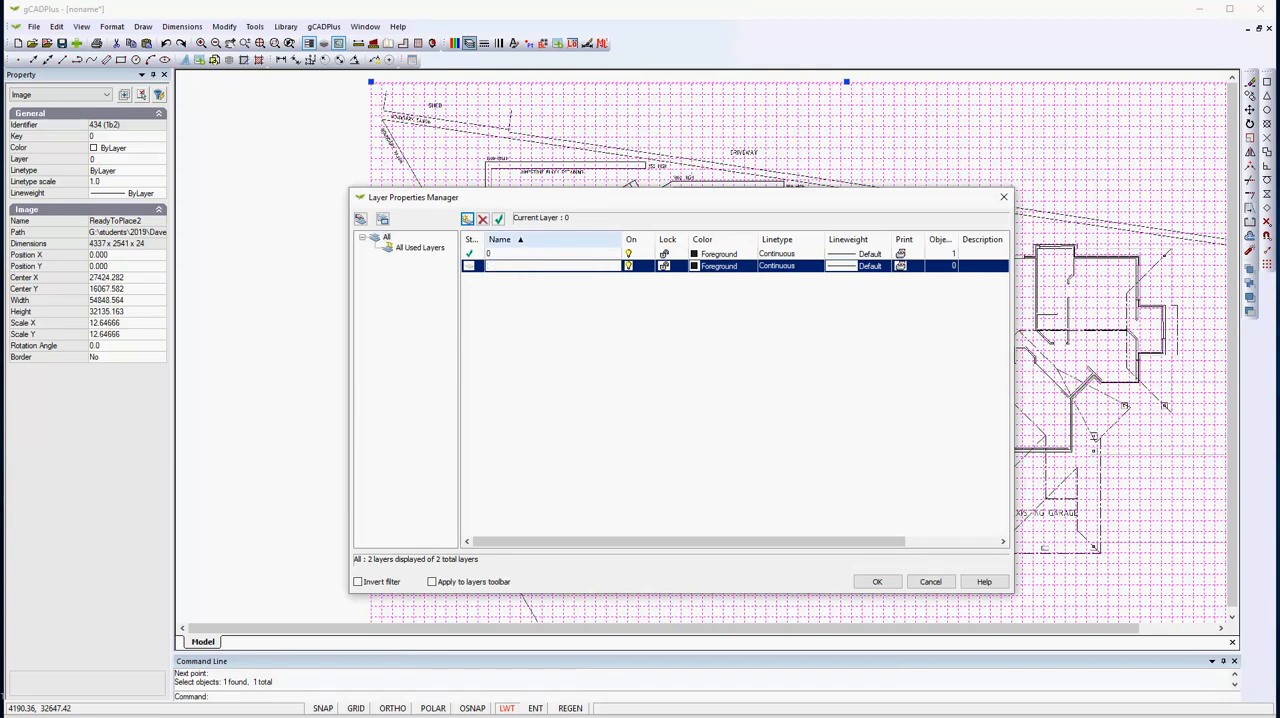
pyautogui.click(876, 584)
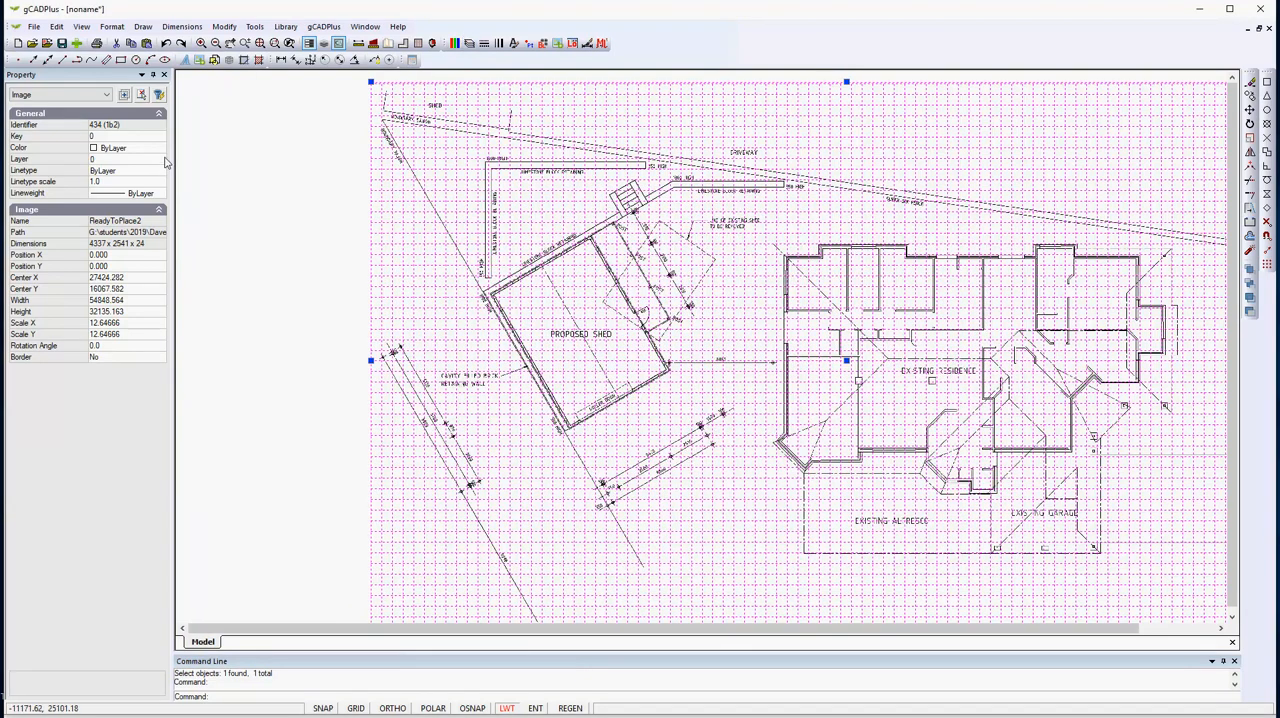
# - Assign the selected site plan image to the L-IMAGE layer and clear the selection
pyautogui.click(161, 162)
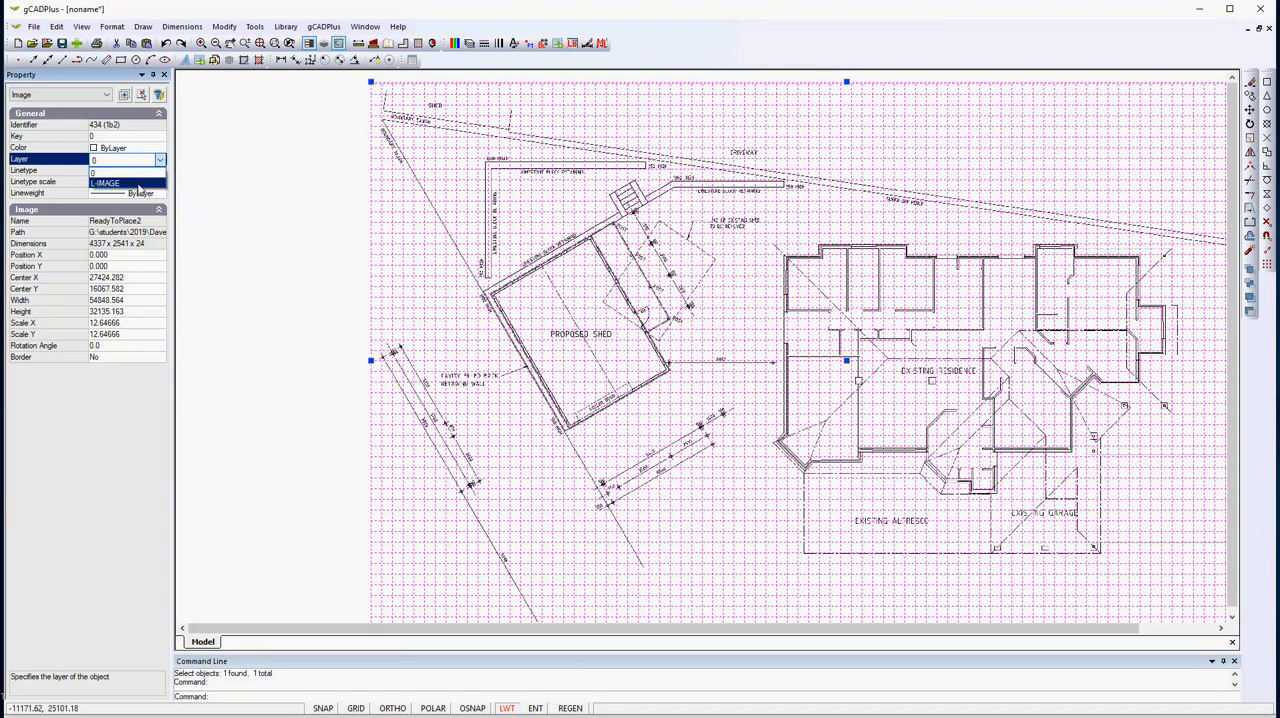
pyautogui.click(137, 185)
pyautogui.press('Escape')
# - Turn on polar tracking and set the current drawing color to Red
pyautogui.scroll(-1, 528, 240)
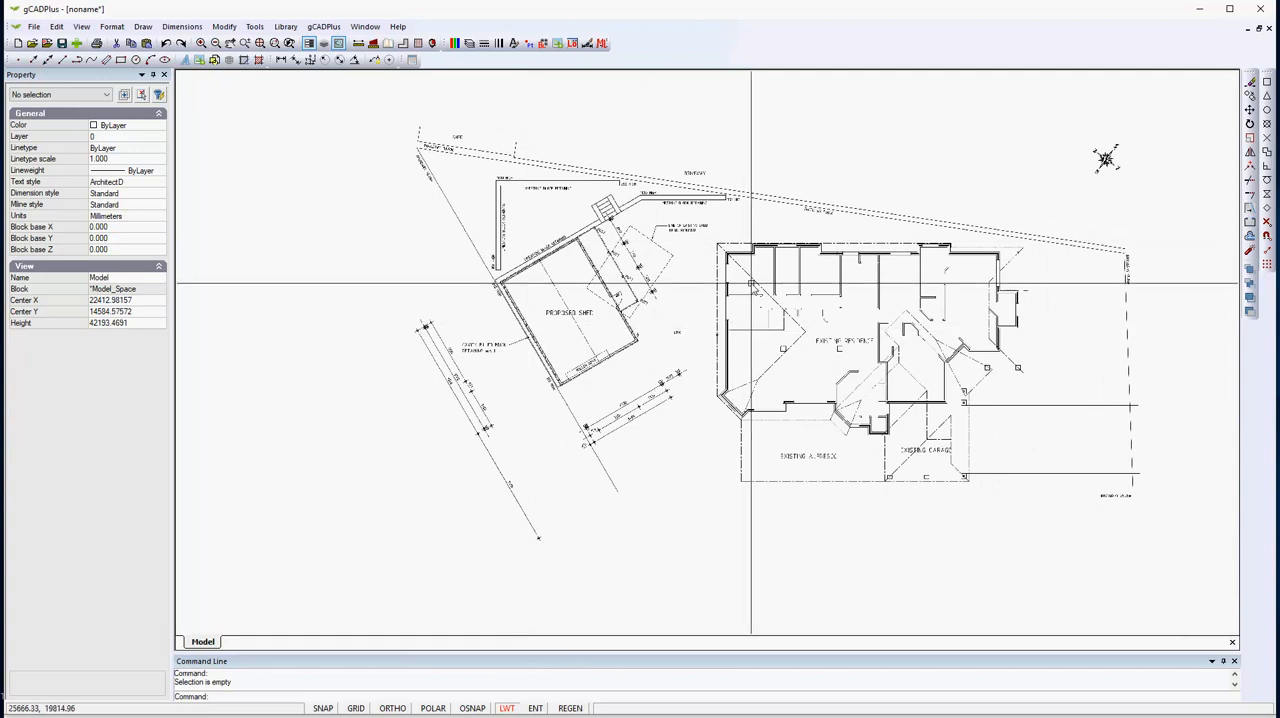
pyautogui.moveTo(751, 284)
pyautogui.mouseDown(button='middle')
pyautogui.moveTo(712, 261)
pyautogui.moveTo(616, 254)
pyautogui.mouseUp(button='middle')
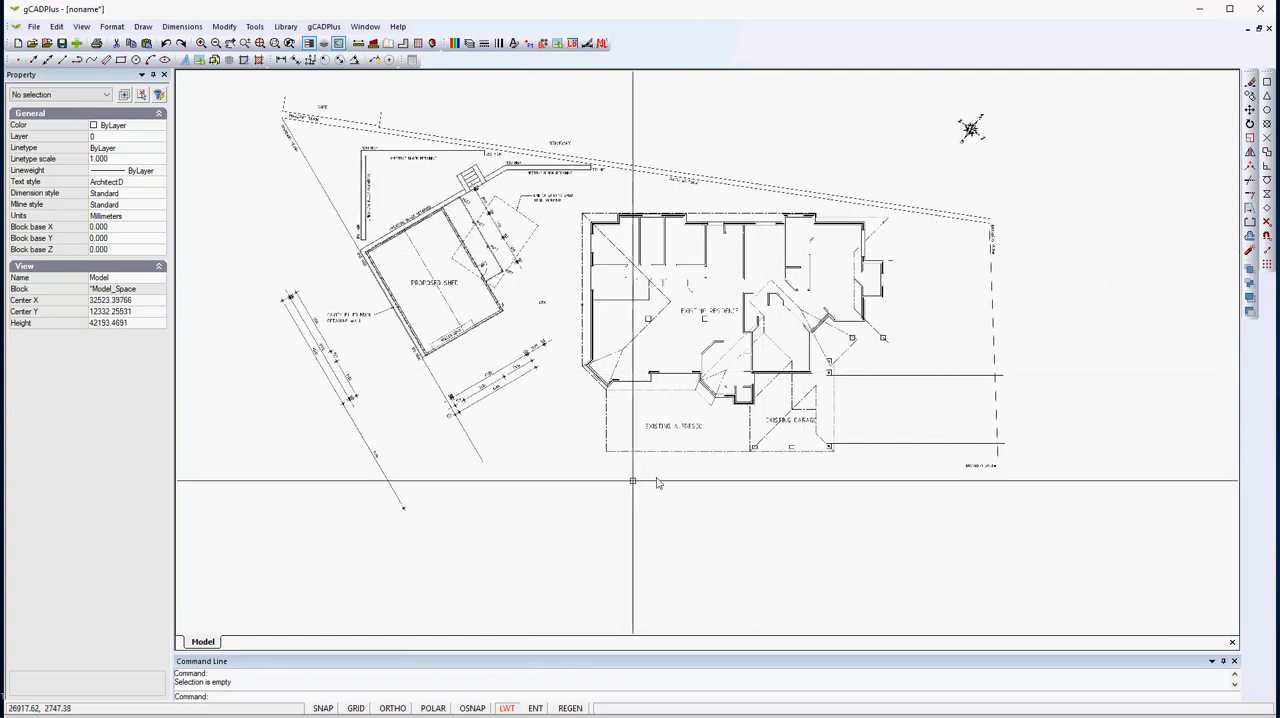
pyautogui.scroll(1, 625, 378)
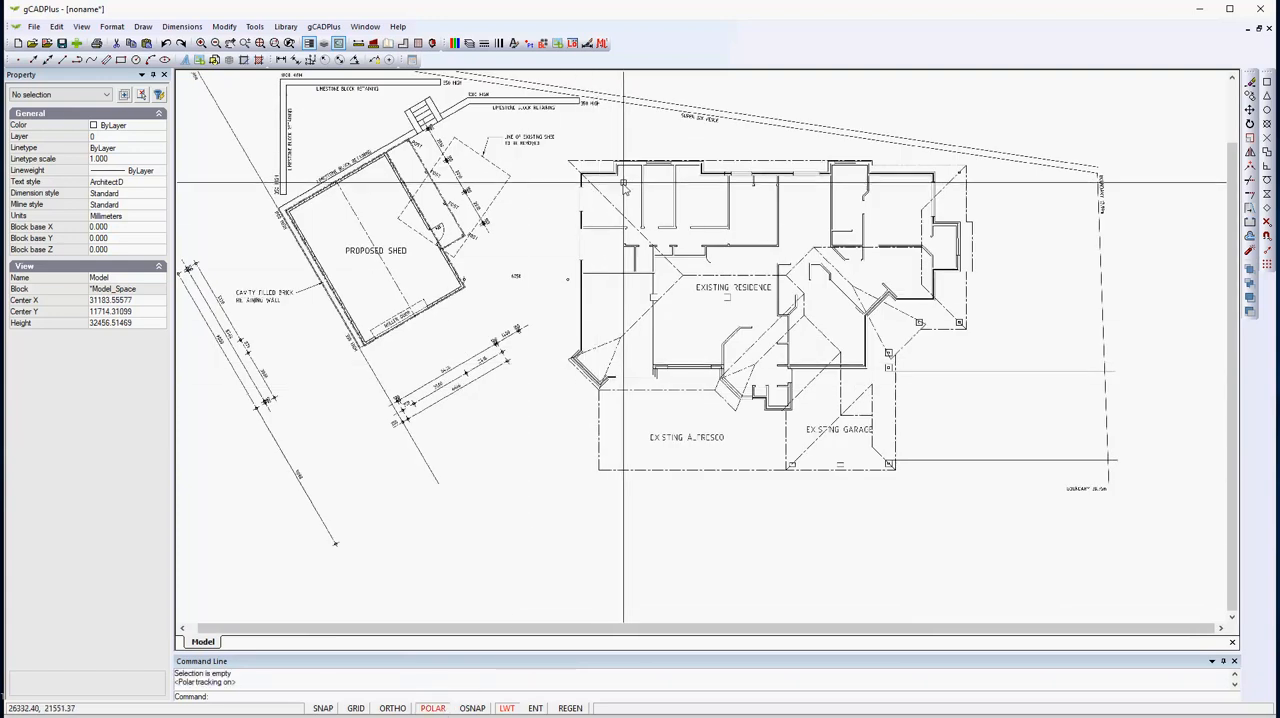
pyautogui.scroll(4, 625, 278)
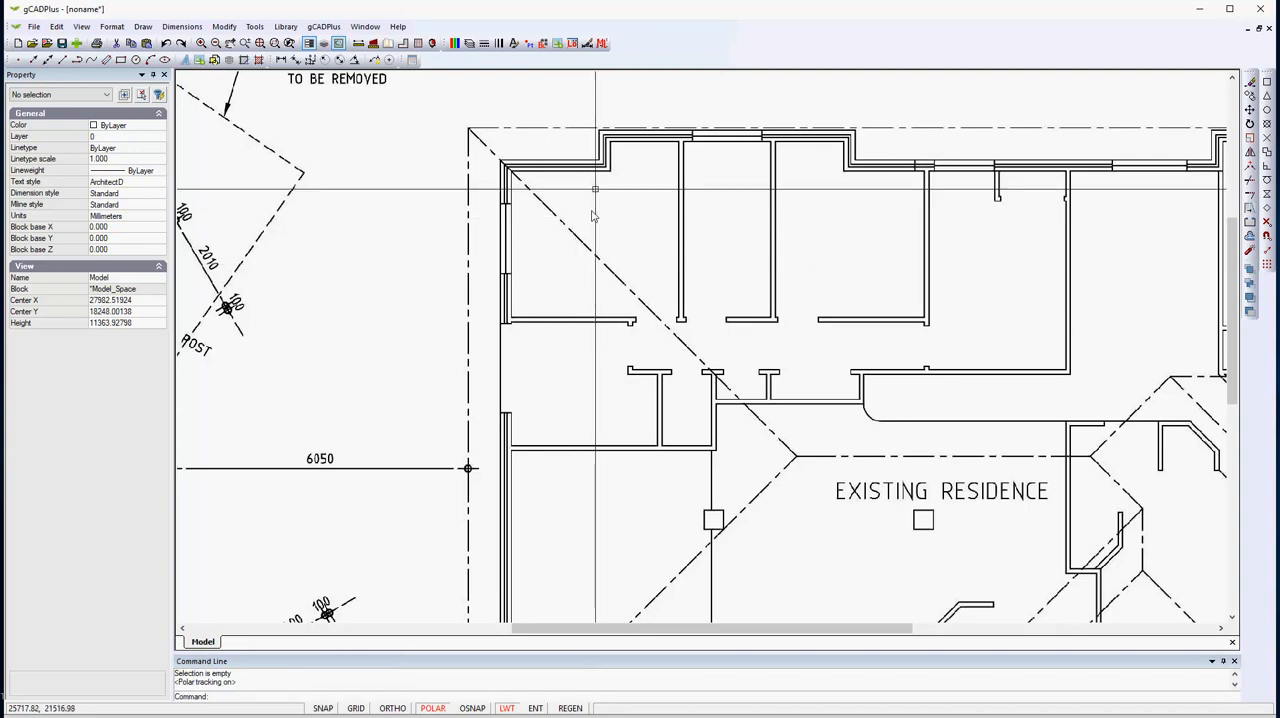
pyautogui.scroll(1, 596, 190)
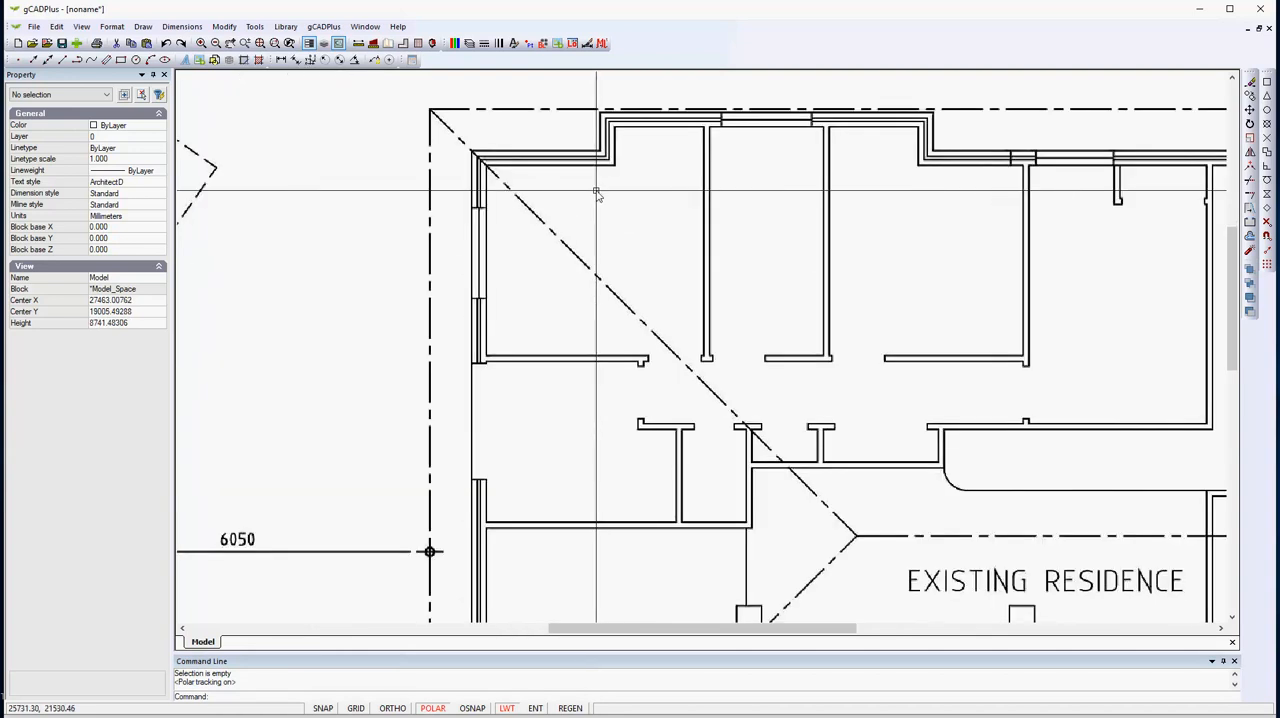
pyautogui.click(157, 128)
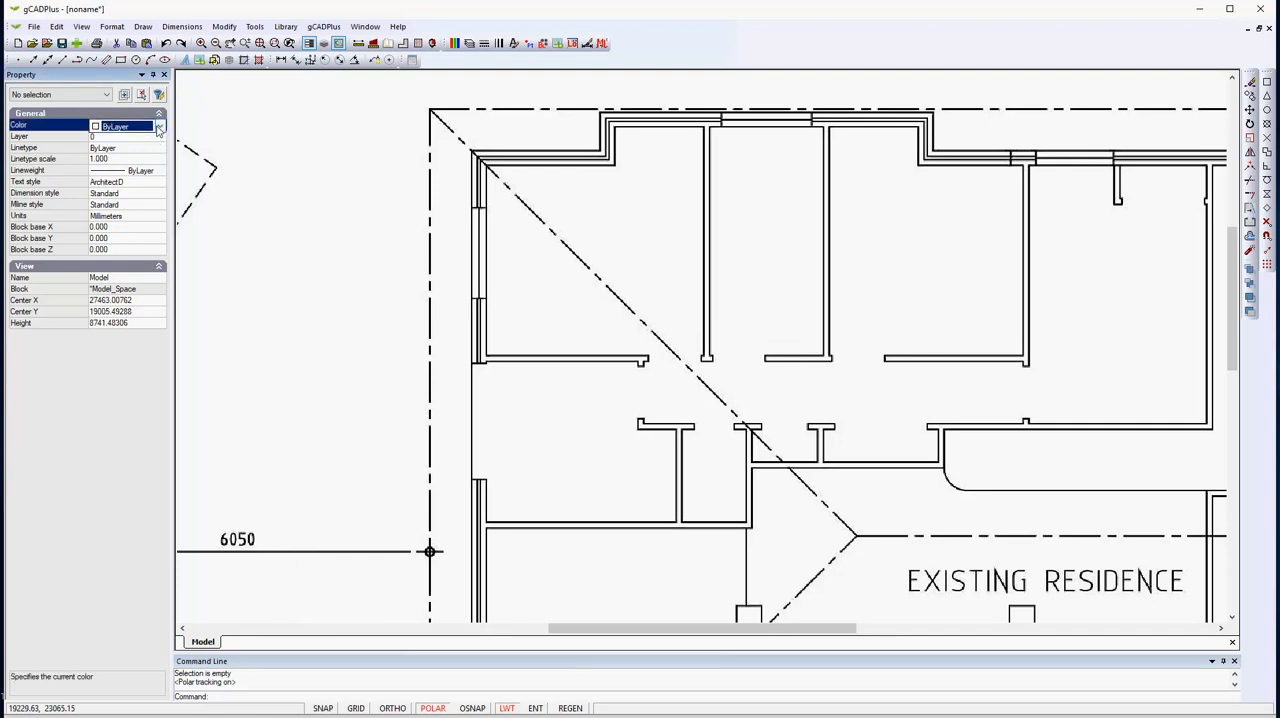
pyautogui.click(159, 126)
pyautogui.click(129, 160)
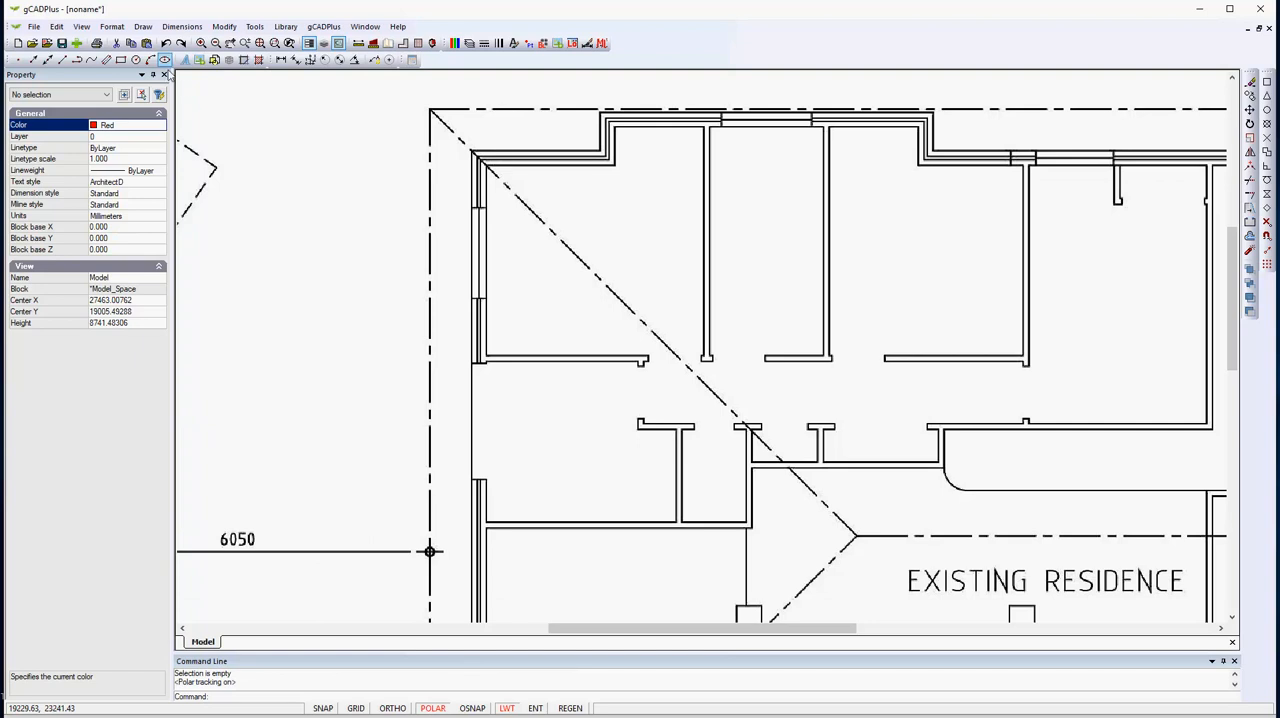
# - Start a line at the Existing Residence's upper-left outer corner and trace the top wall around the first projecting bay
pyautogui.click(146, 28)
pyautogui.click(158, 42)
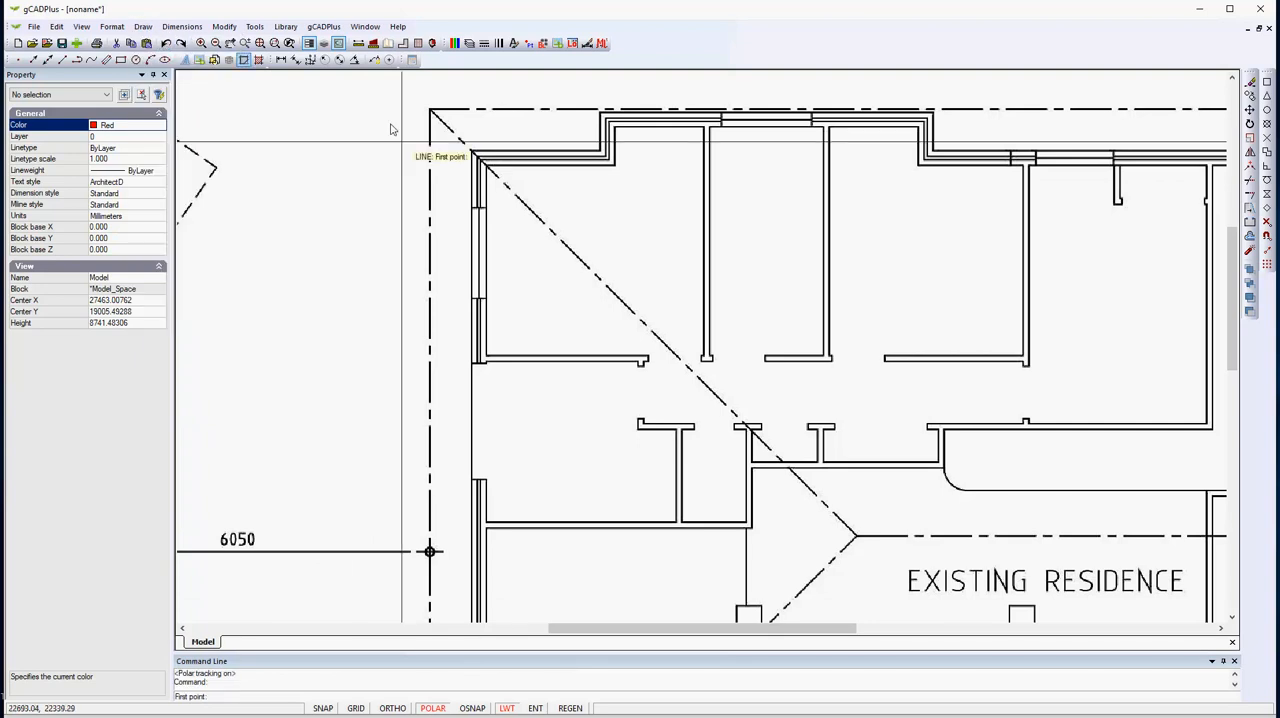
pyautogui.click(474, 153)
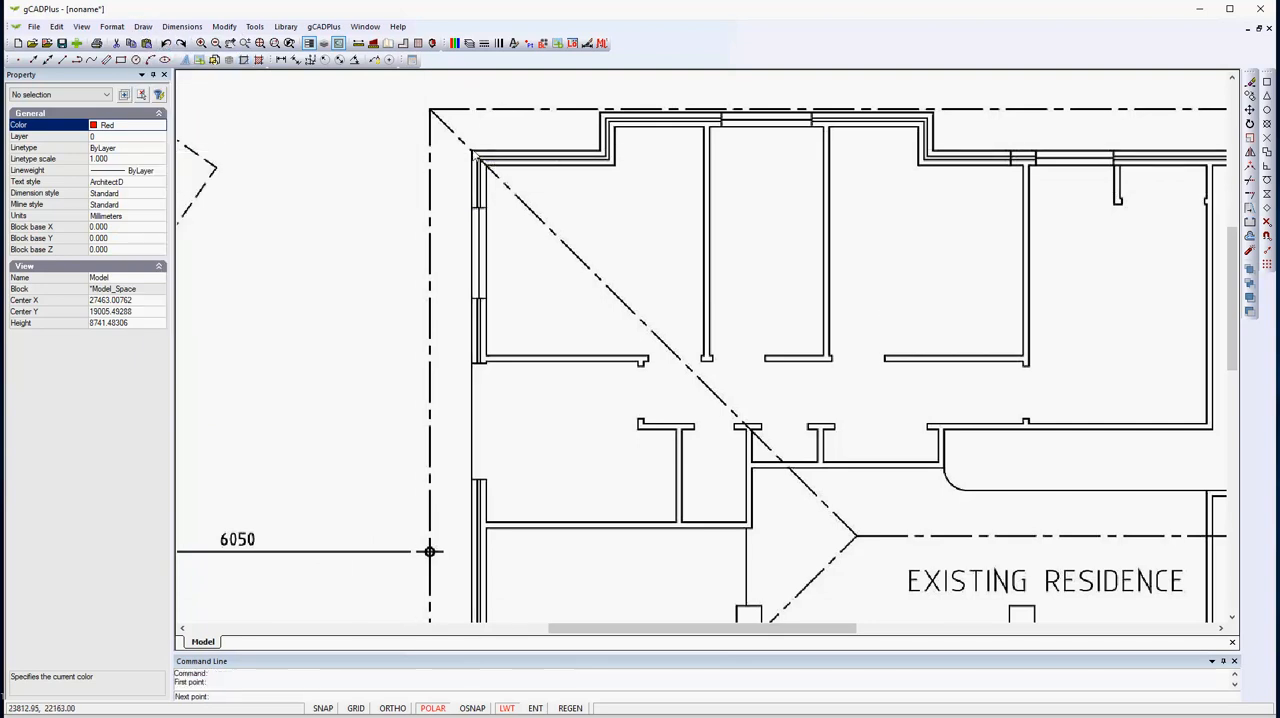
pyautogui.click(601, 152)
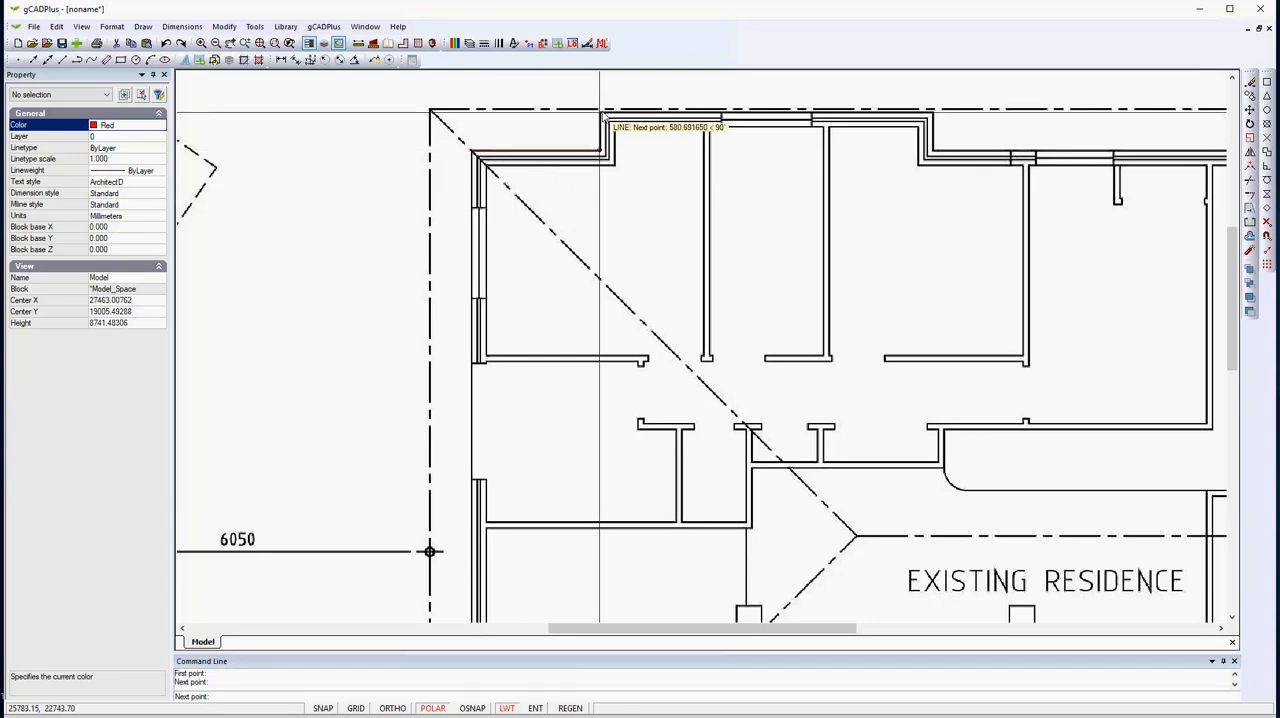
pyautogui.click(601, 114)
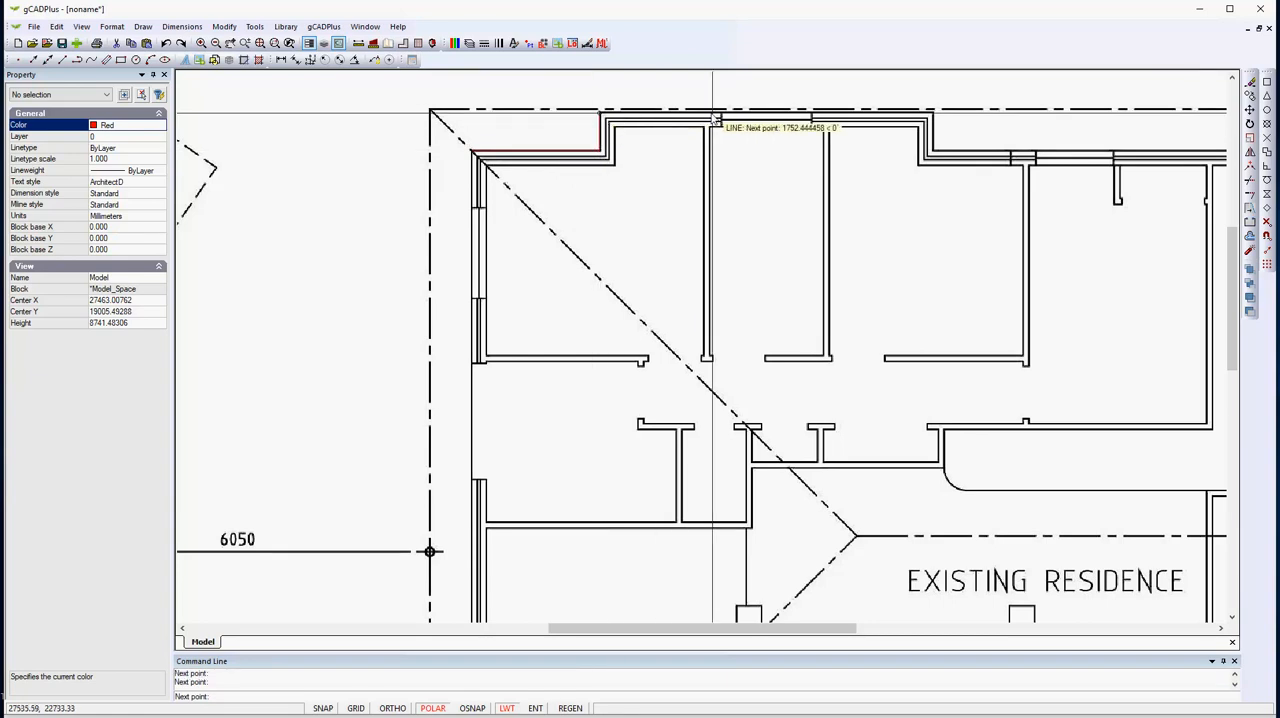
pyautogui.click(932, 113)
pyautogui.click(932, 152)
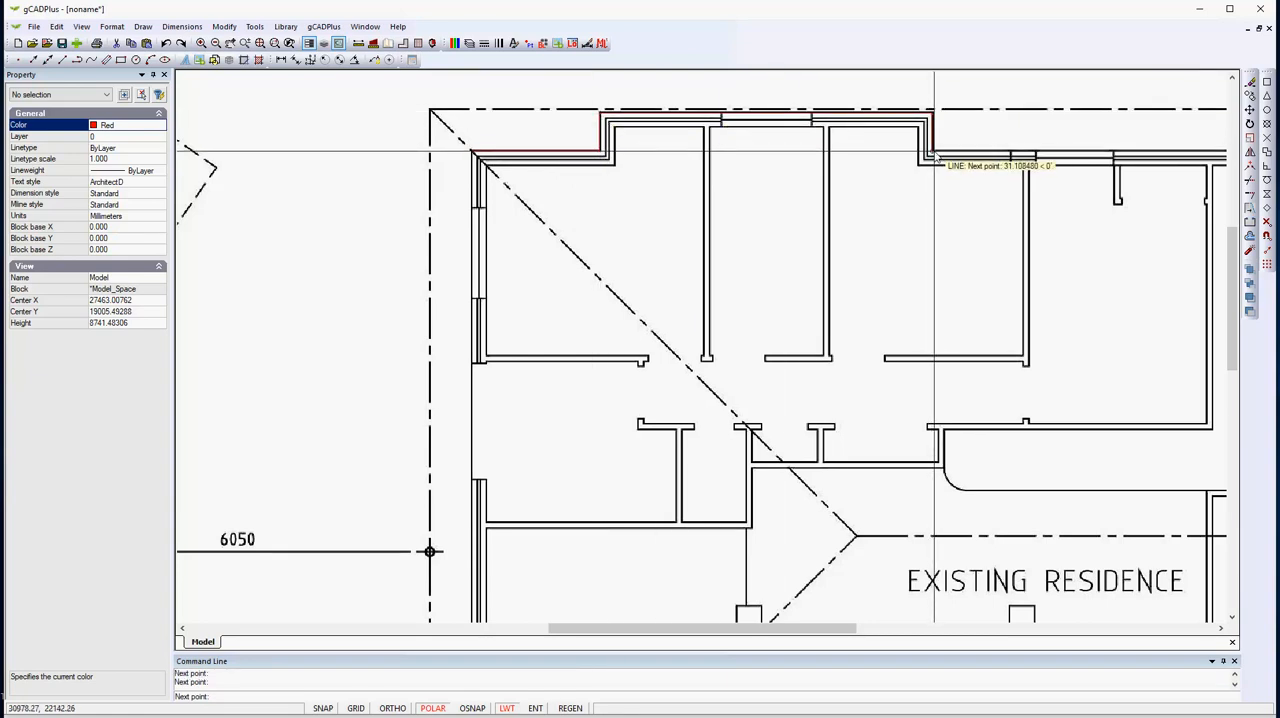
# - Continue the traced line along the residence's top outer wall and around the second projecting bay
pyautogui.moveTo(1010, 146); pyautogui.dragTo(547, 146, button='middle')
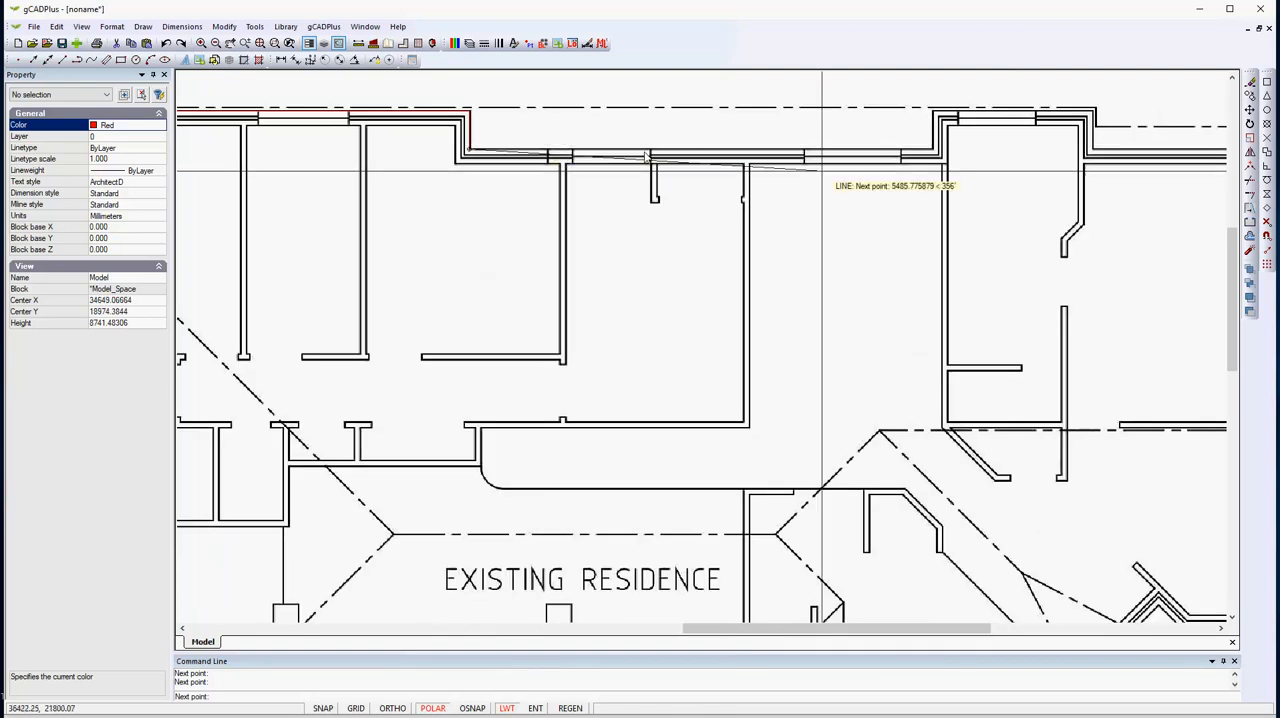
pyautogui.click(932, 152)
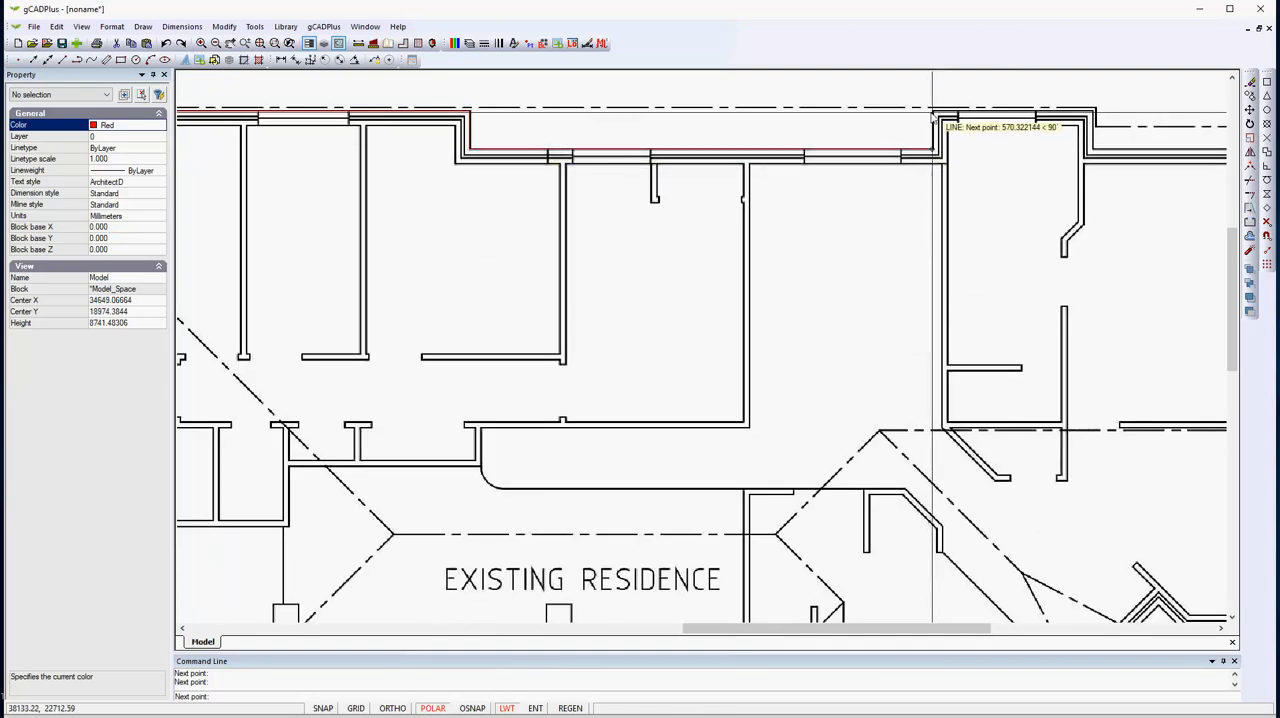
pyautogui.click(932, 113)
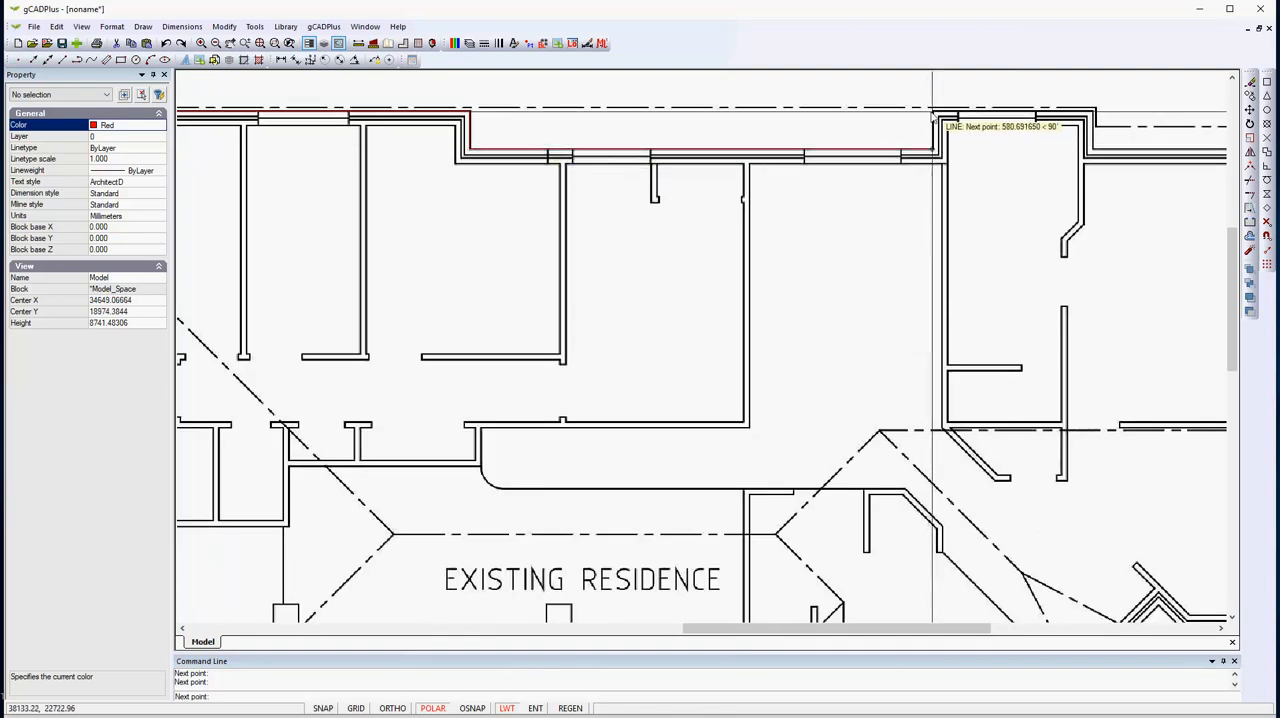
pyautogui.click(1094, 113)
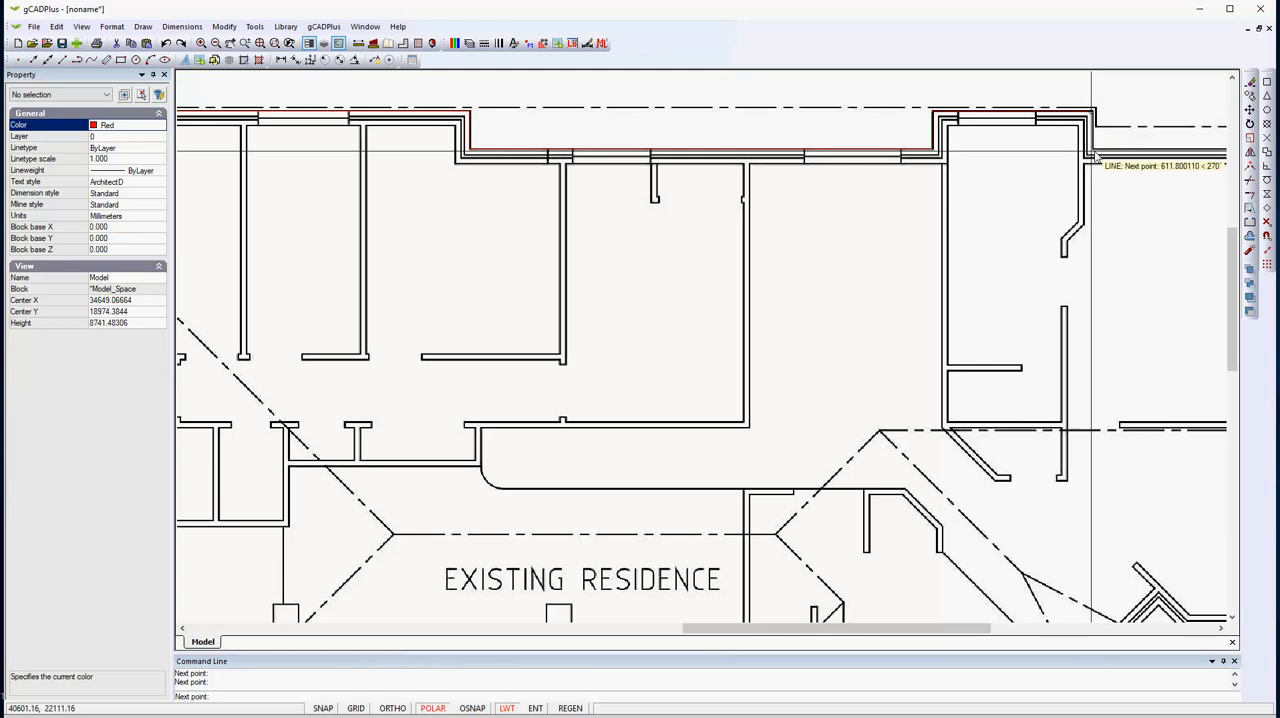
pyautogui.click(1094, 152)
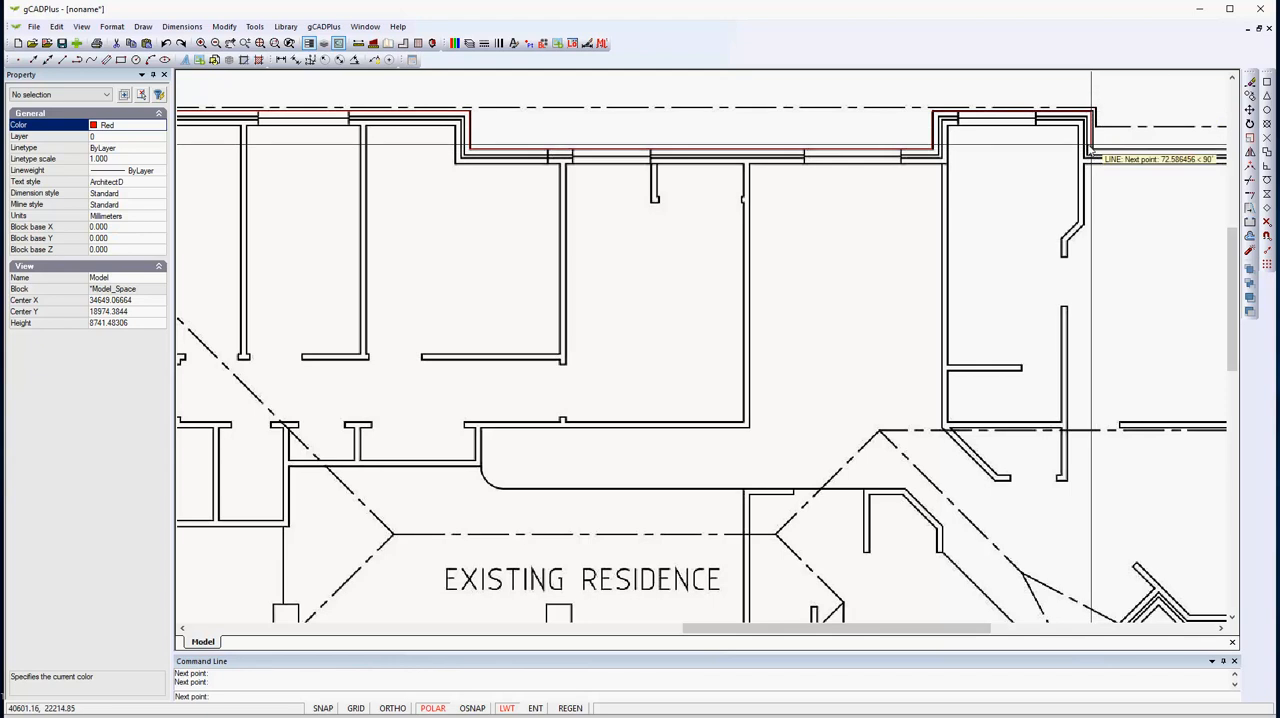
# - Trace the rest of the top wall, the upper right-hand wall and the bay projecting from the residence's right side
pyautogui.moveTo(1096, 153); pyautogui.dragTo(644, 180, button='middle')
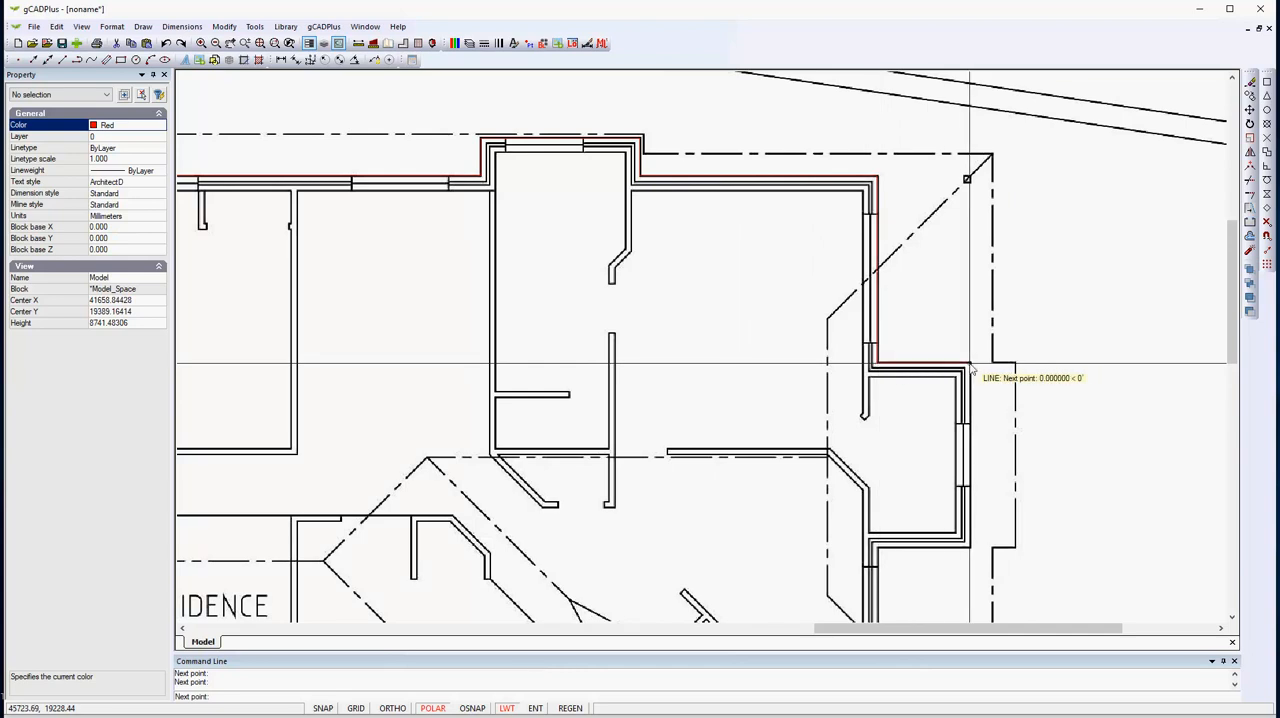
pyautogui.click(970, 547)
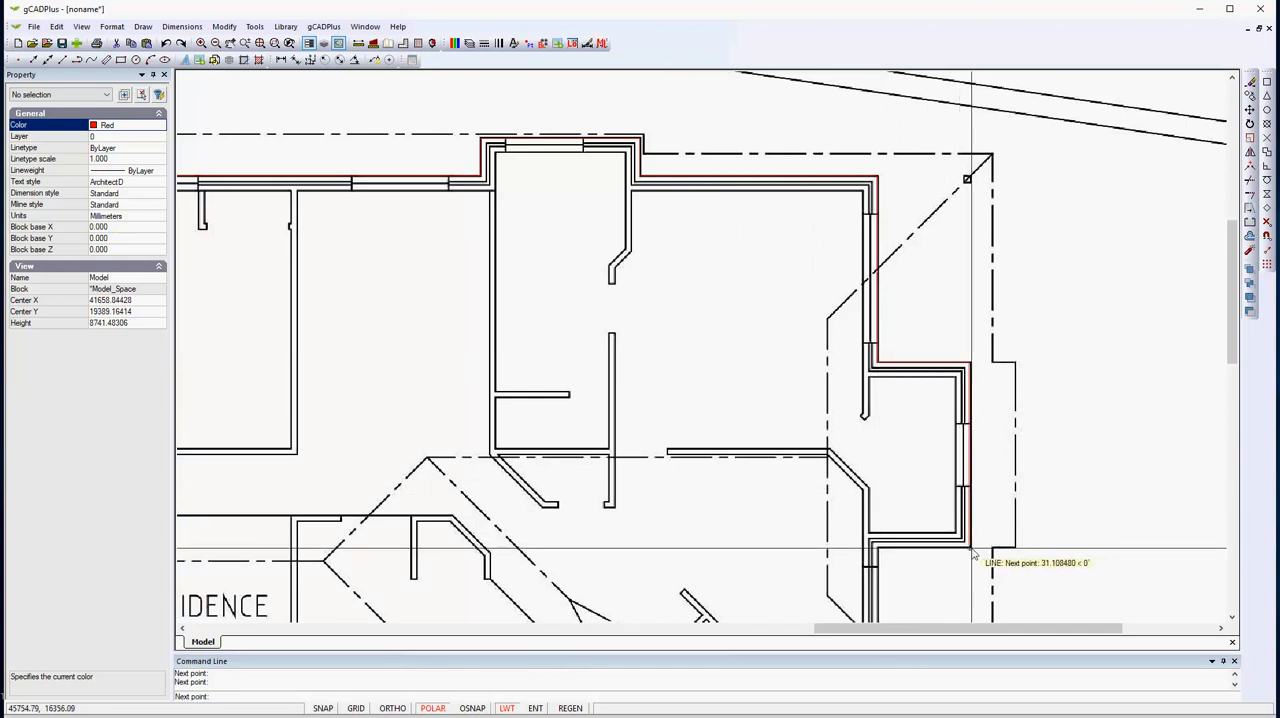
pyautogui.click(880, 548)
# - Continue the outline below the right-hand bay, along the short lower wall and around the angled notch to the diagonal wall's lower end
pyautogui.moveTo(881, 548); pyautogui.dragTo(882, 284, button='middle')
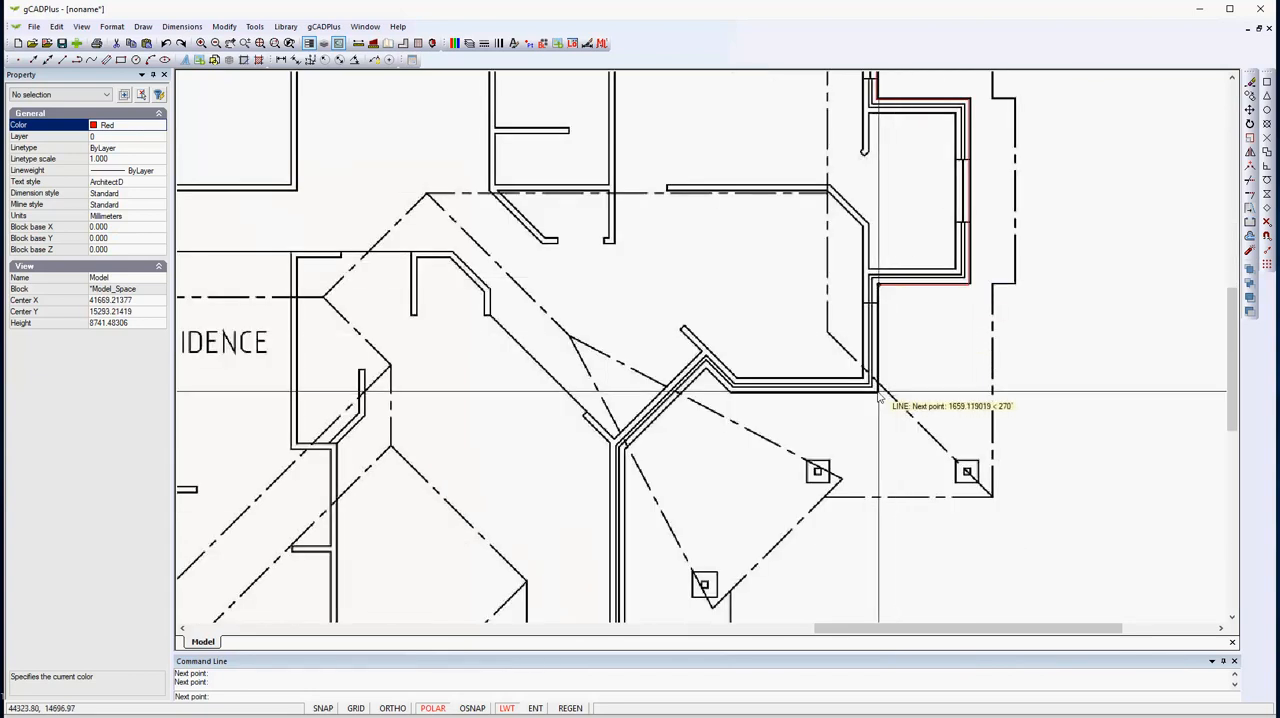
pyautogui.click(731, 392)
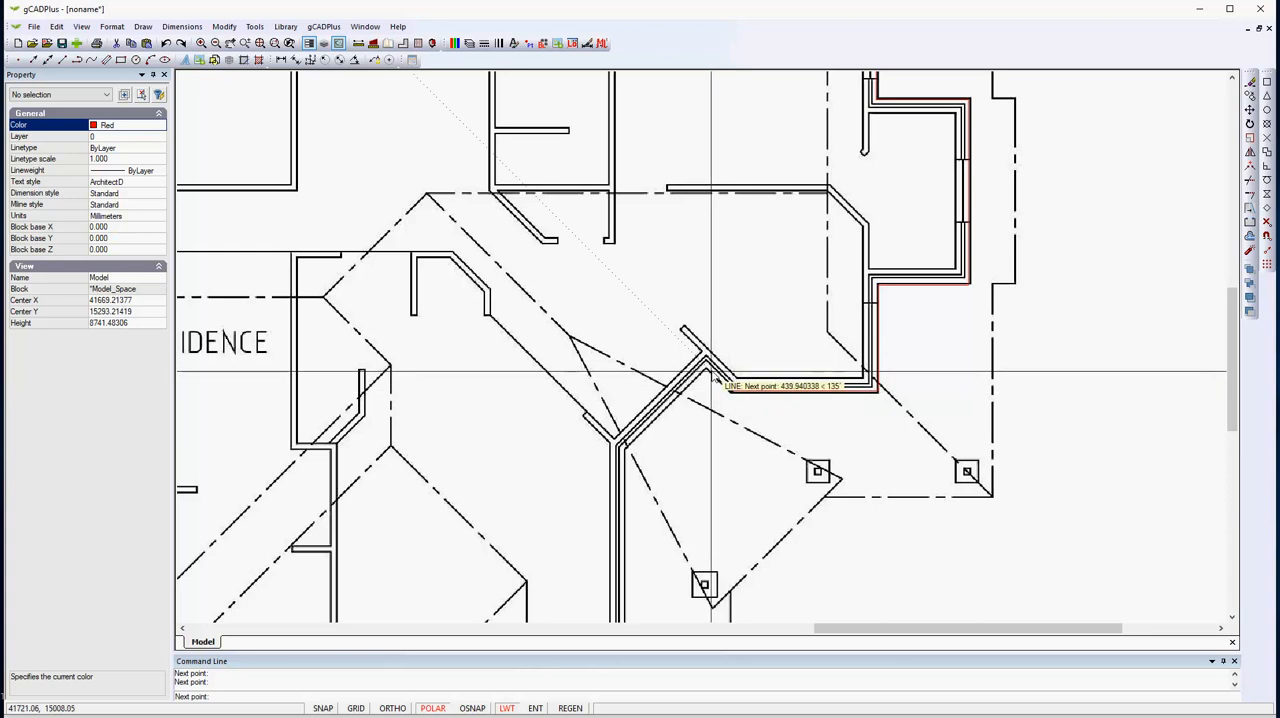
pyautogui.click(624, 446)
# - Trace the vertical wall below the diagonal and the horizontal wall above the existing garage, and end the line command
pyautogui.moveTo(643, 446); pyautogui.dragTo(633, 312, button='middle')
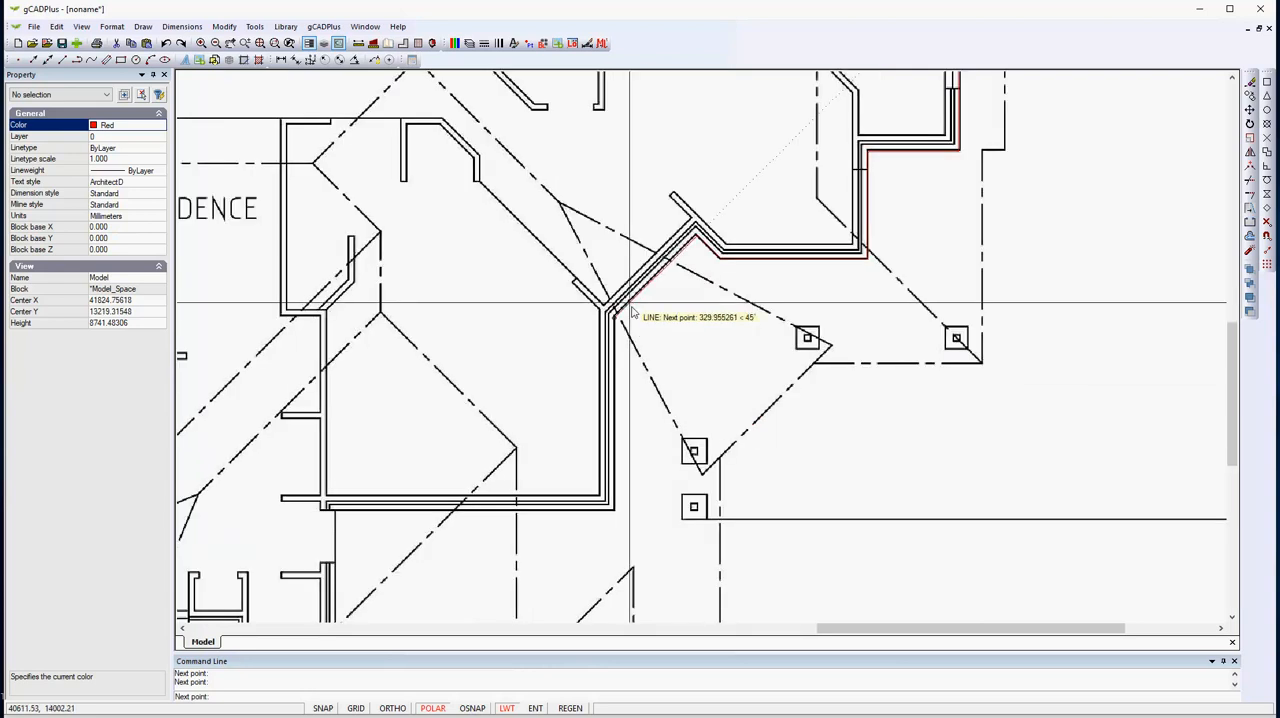
pyautogui.click(615, 512)
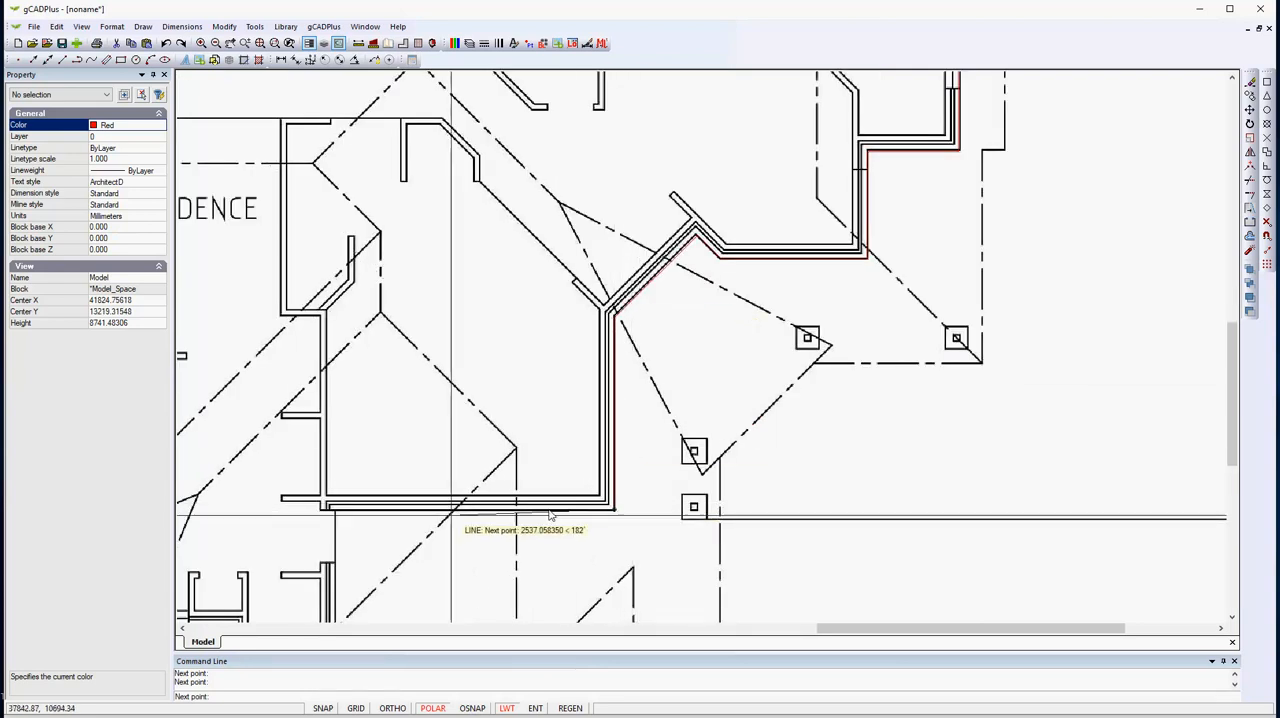
pyautogui.click(321, 512)
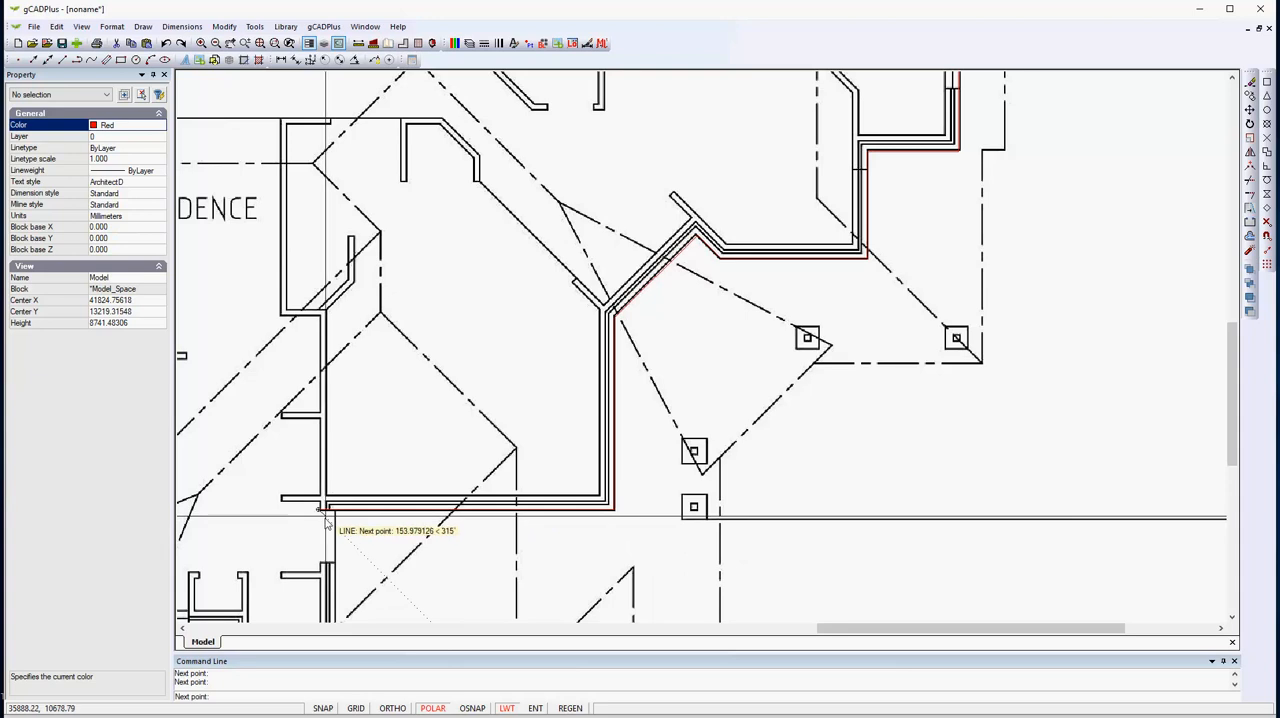
pyautogui.scroll(-4, 321, 522)
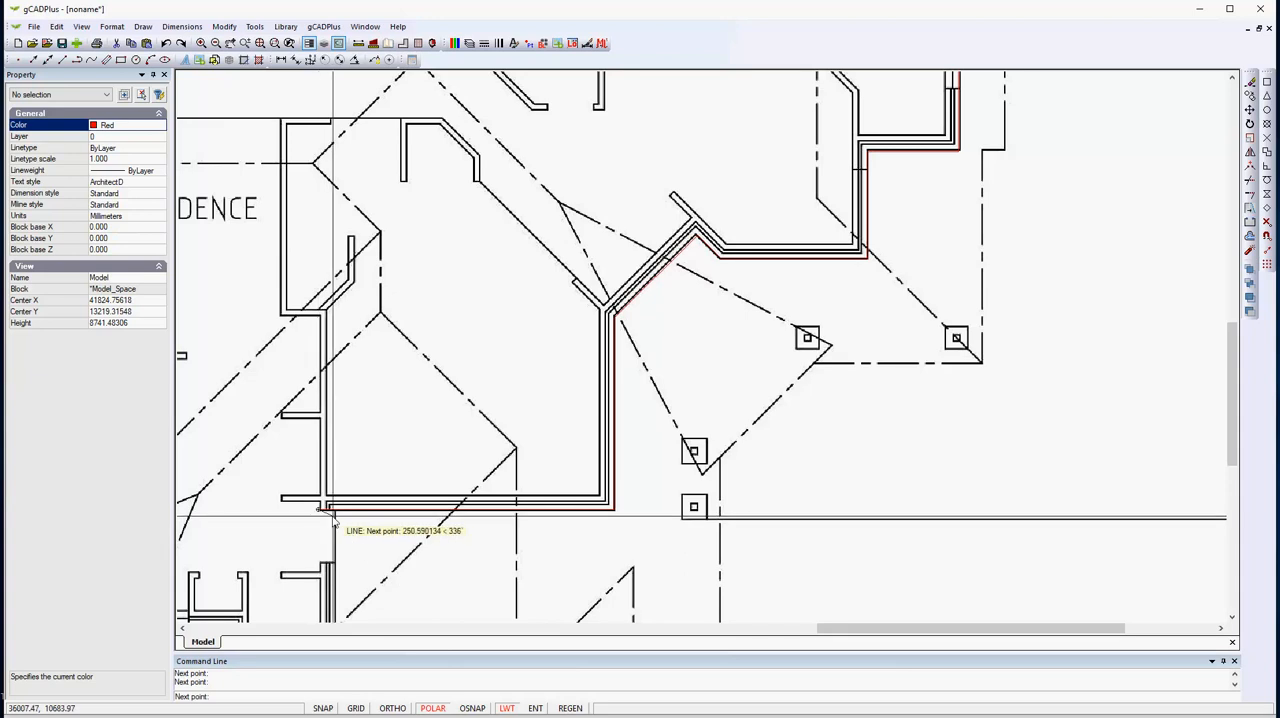
pyautogui.moveTo(337, 498); pyautogui.dragTo(699, 449, button='middle')
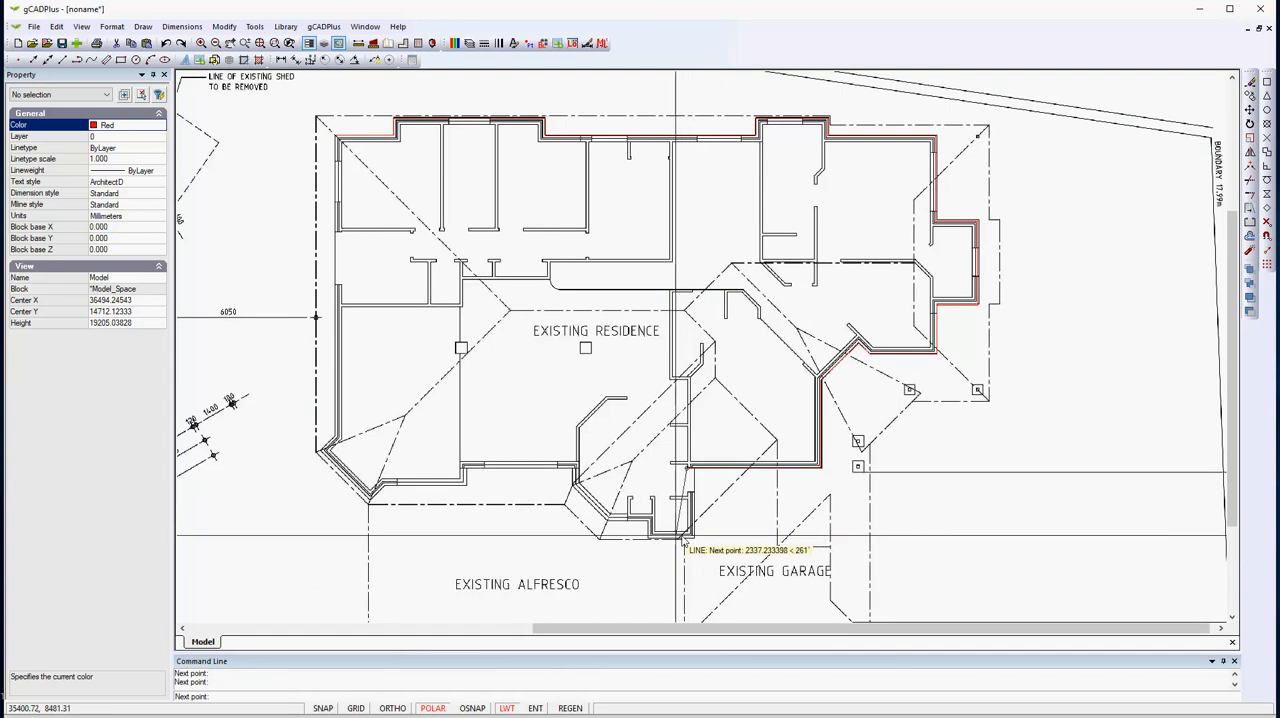
pyautogui.rightClick(561, 385)
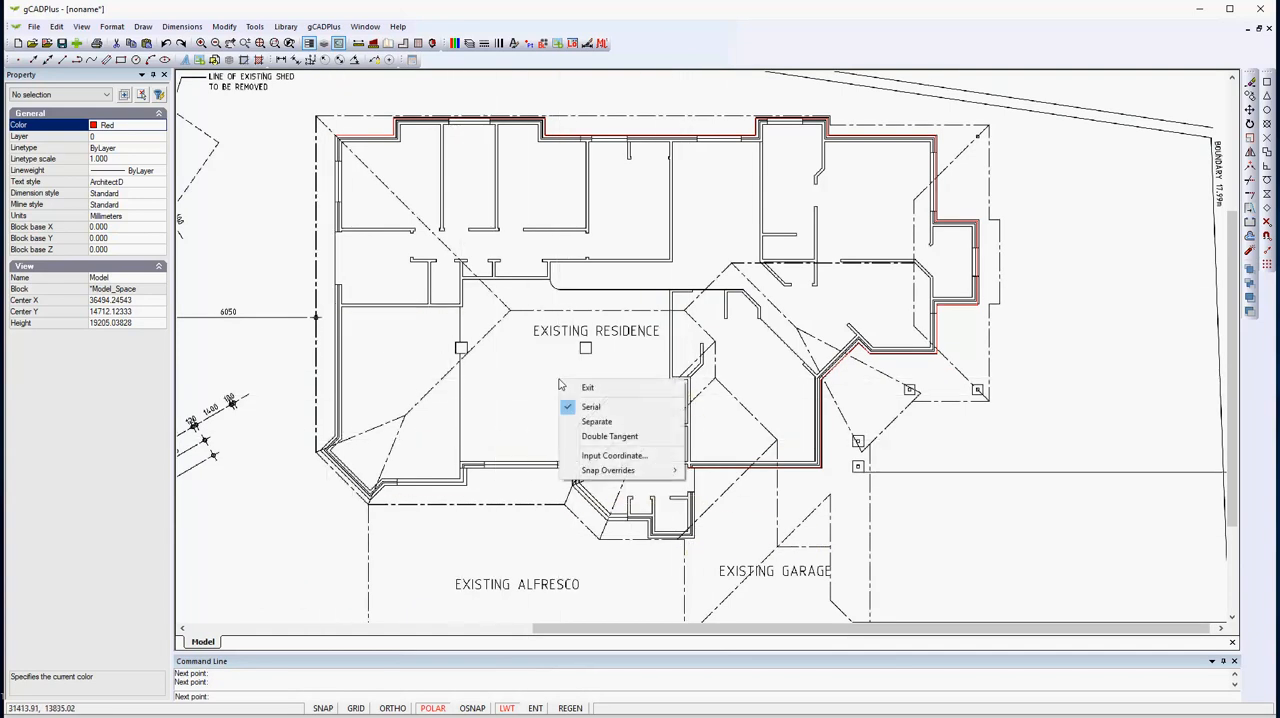
pyautogui.click(586, 388)
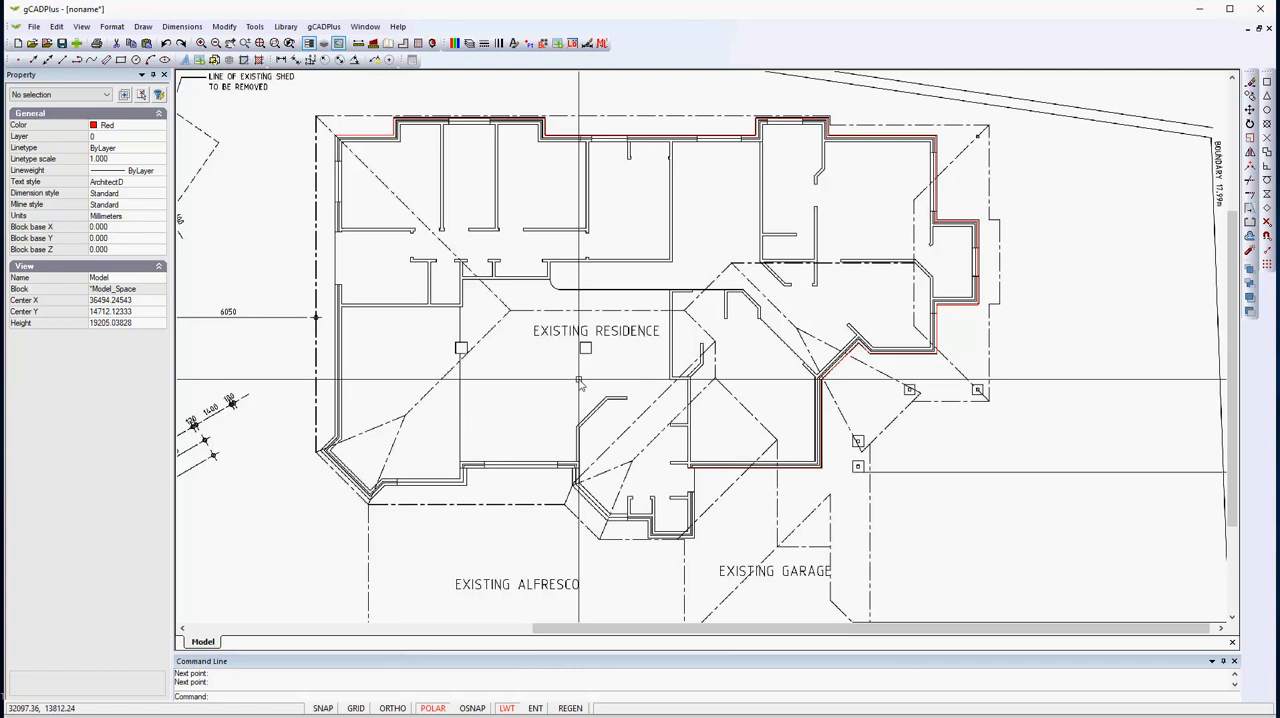
# - Turn off the L-IMAGE layer to hide the site plan image behind the traced lines
pyautogui.click(1026, 368)
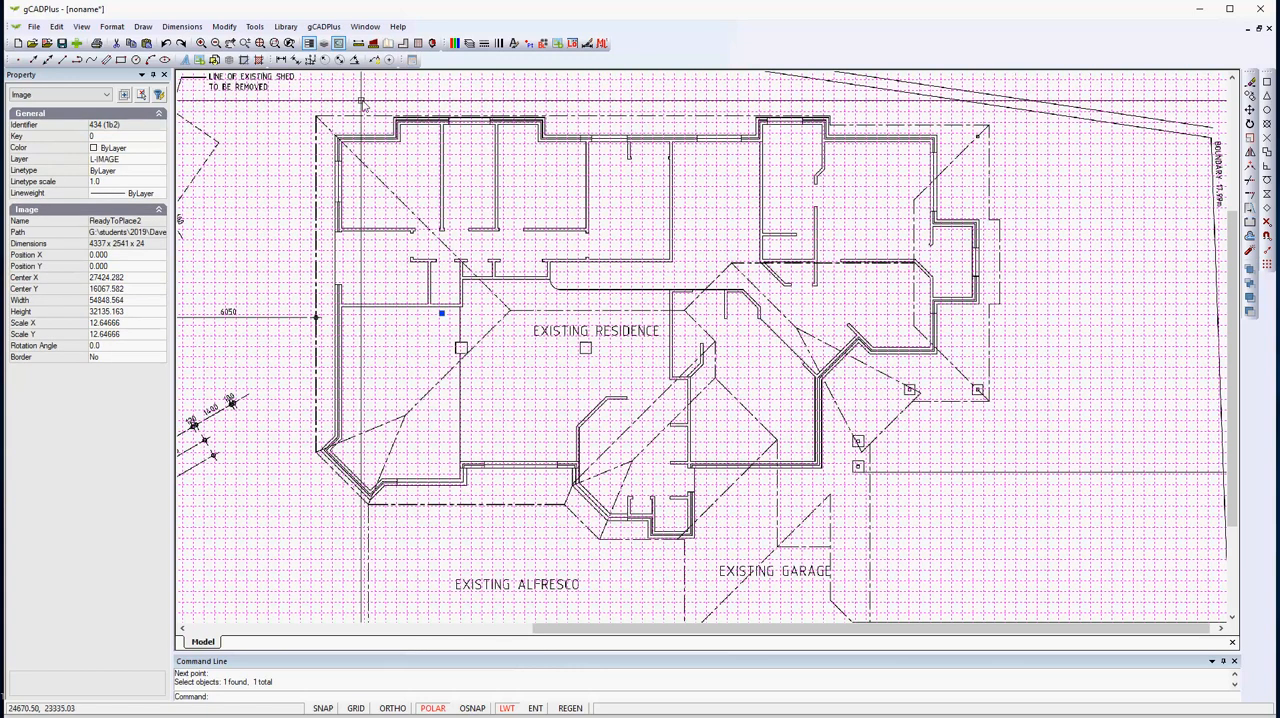
pyautogui.press('Escape')
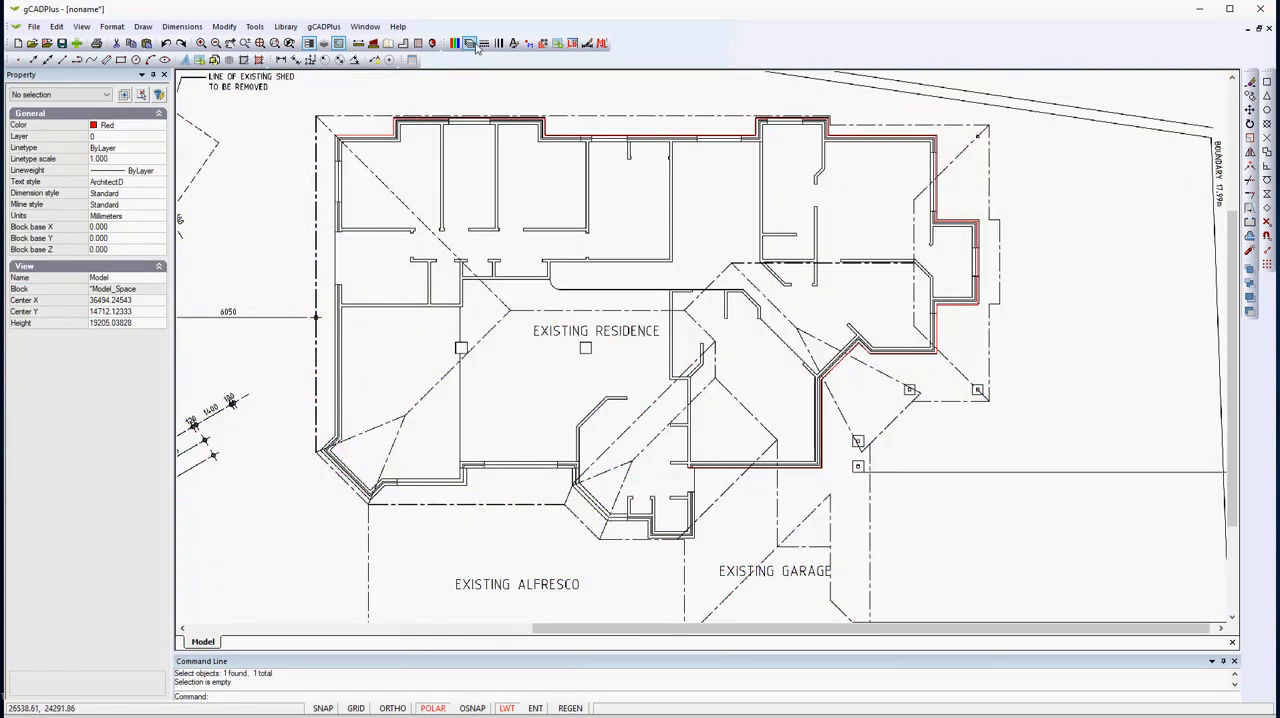
pyautogui.click(472, 45)
pyautogui.click(628, 267)
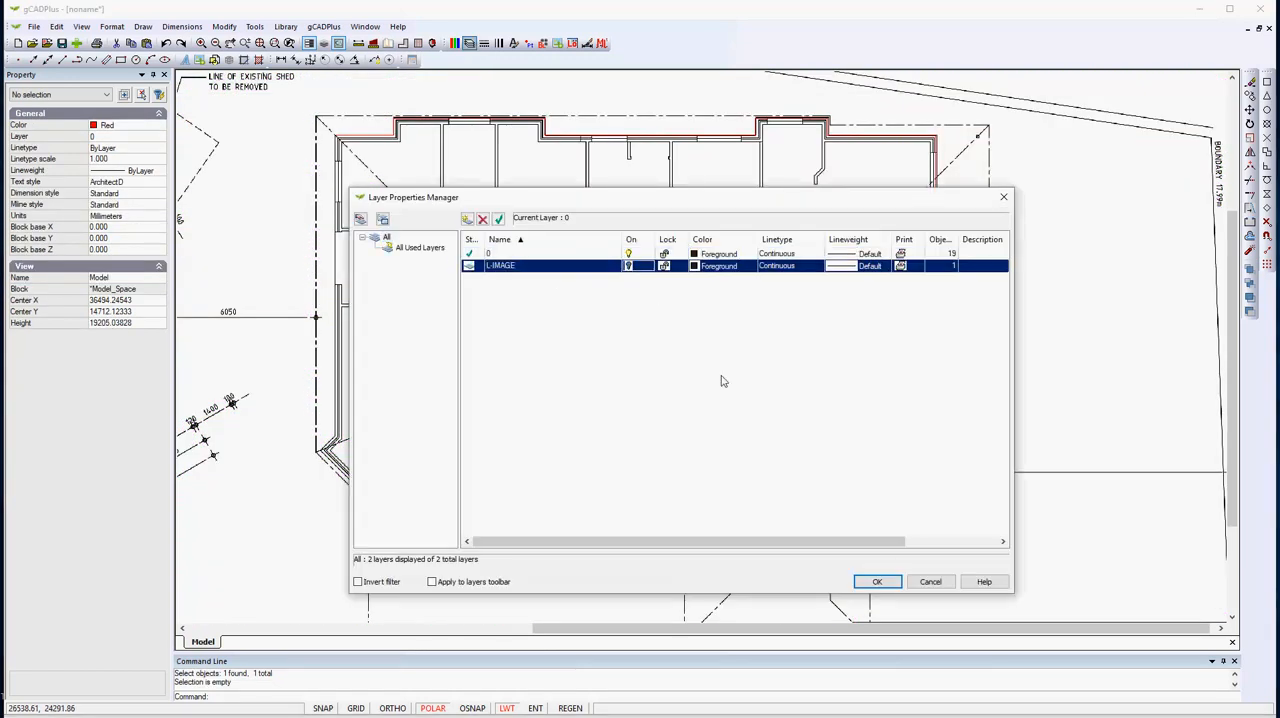
pyautogui.click(877, 582)
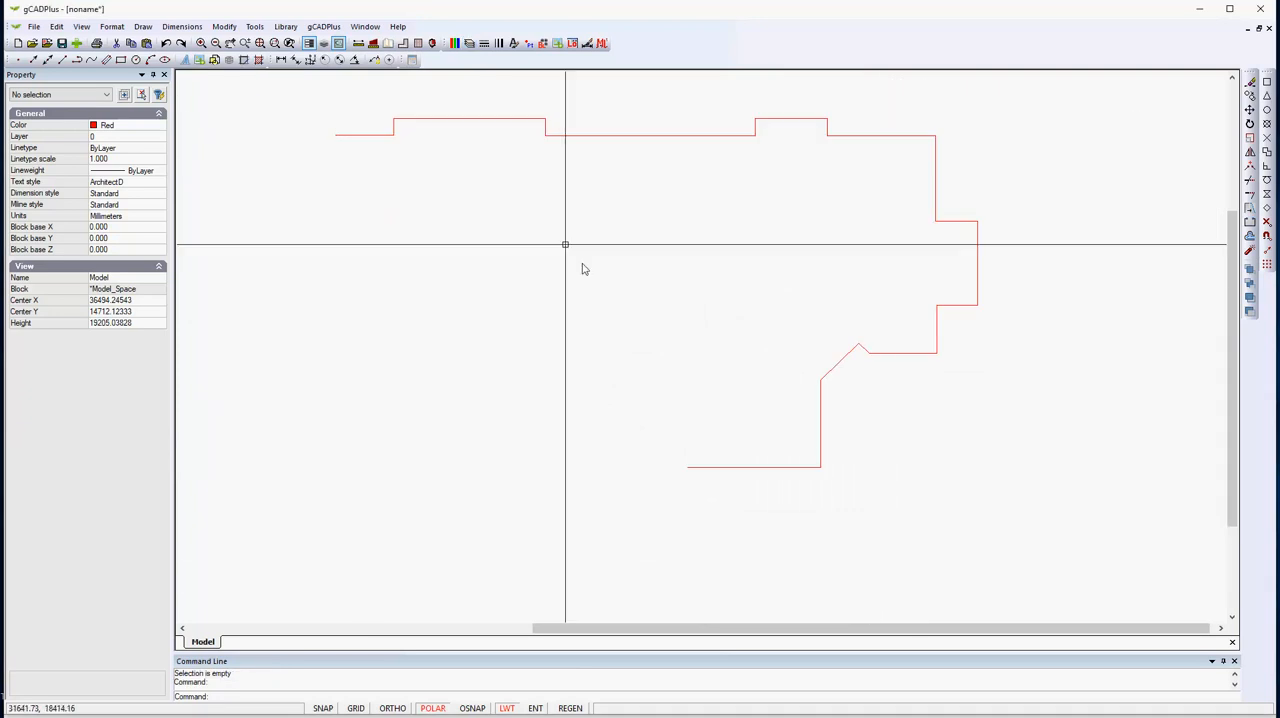